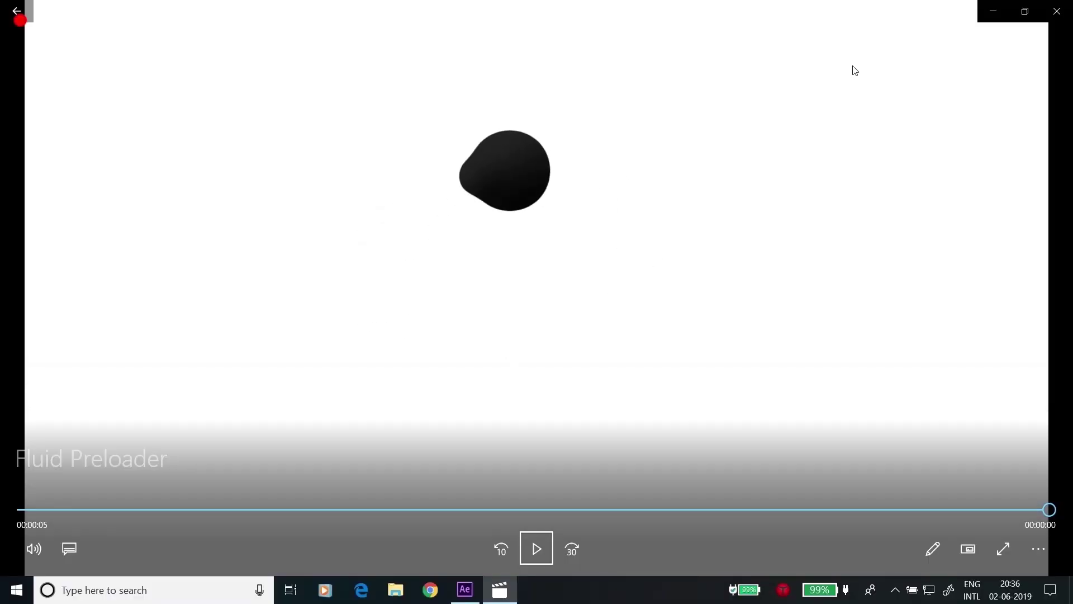
# Step: Close the preview video and start a new After Effects composition named Liquid Preloader
pyautogui.click(1057, 11)
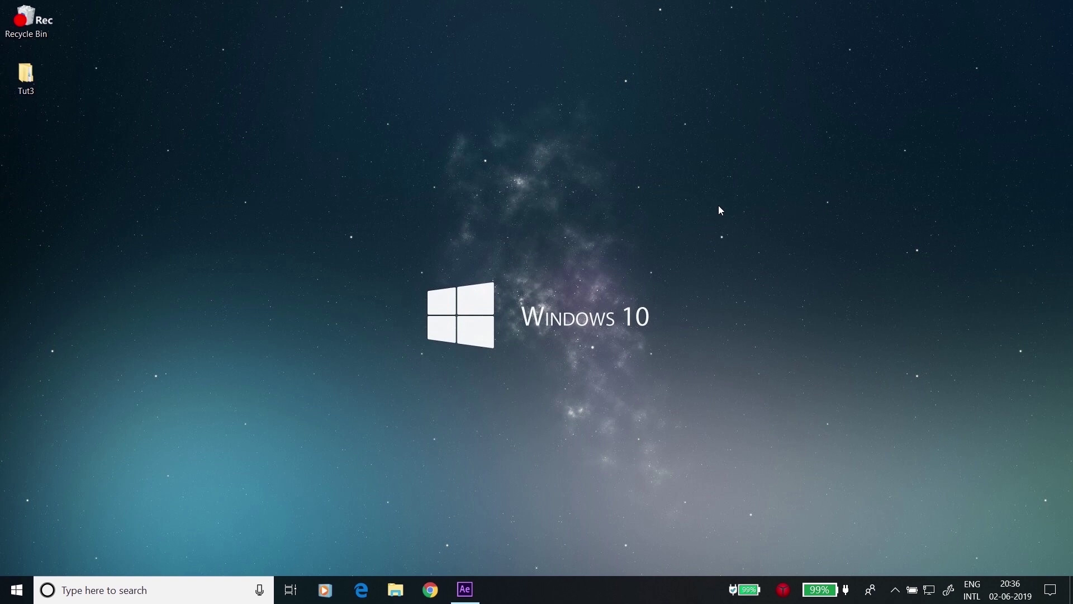
pyautogui.click(465, 590)
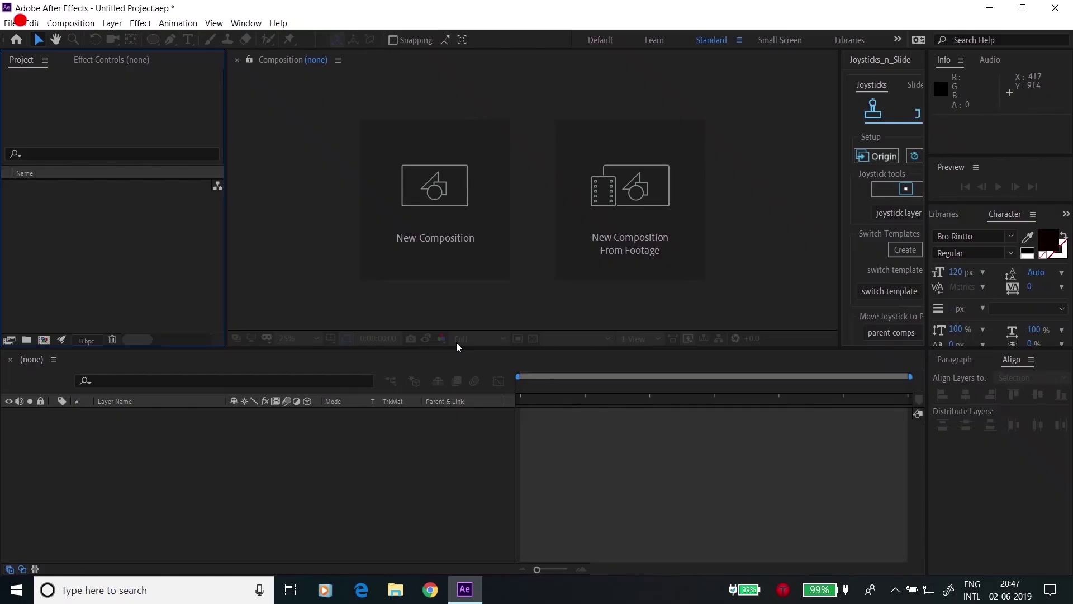
pyautogui.click(438, 187)
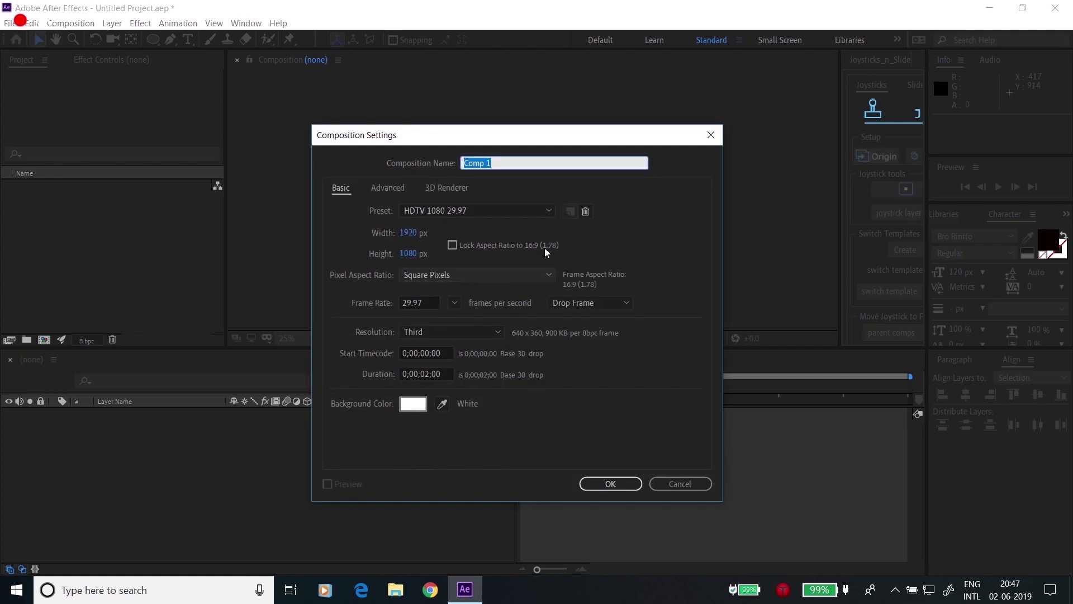
pyautogui.write('Liquid Preloader')
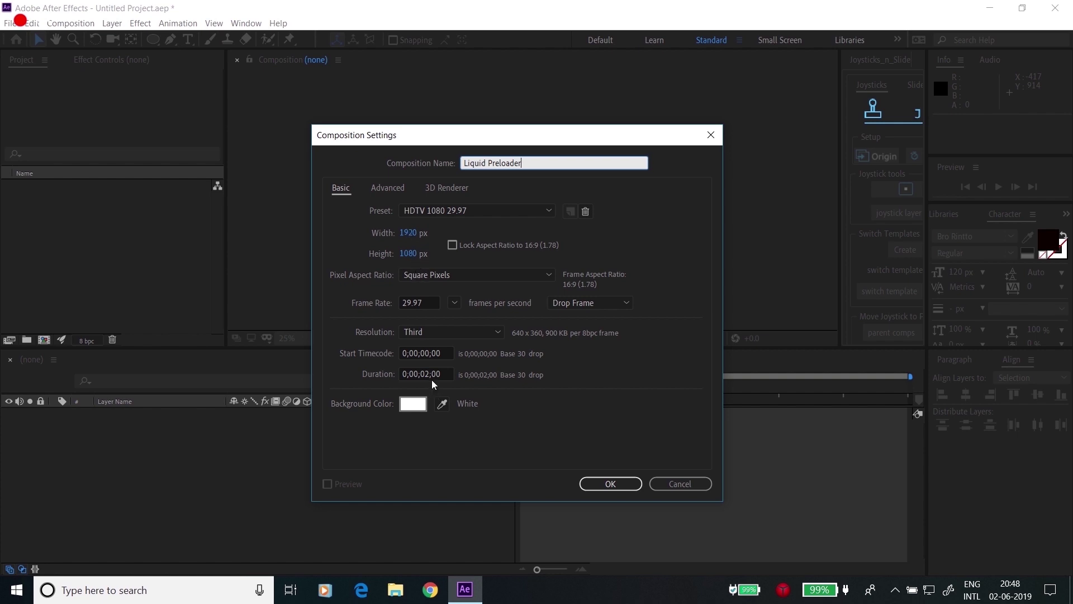
# Step: Confirm the composition settings, show the grid, and draw a circle near the top
pyautogui.click(611, 483)
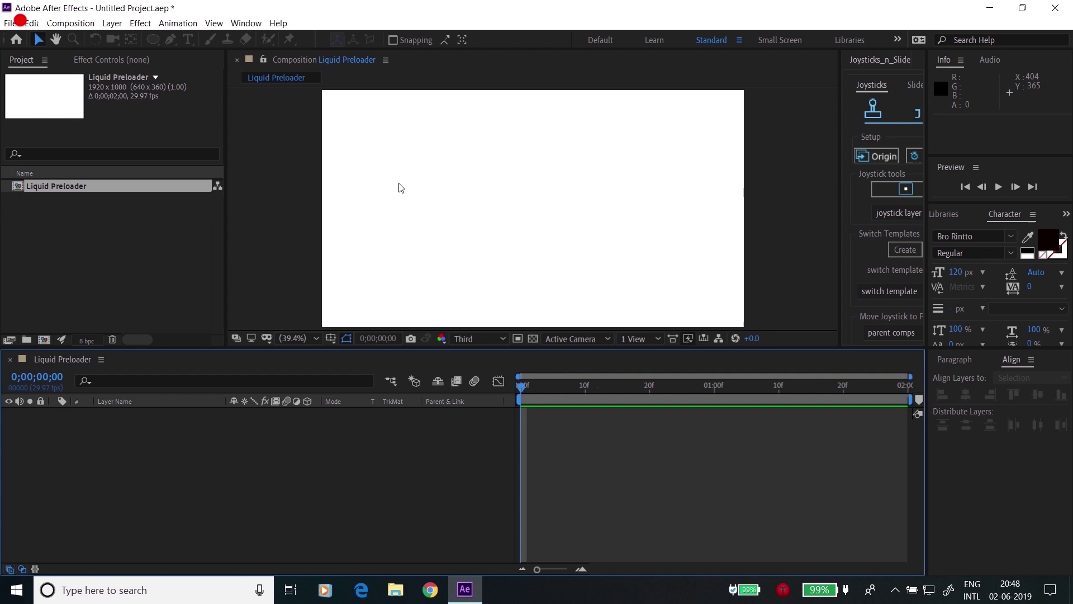
pyautogui.click(214, 23)
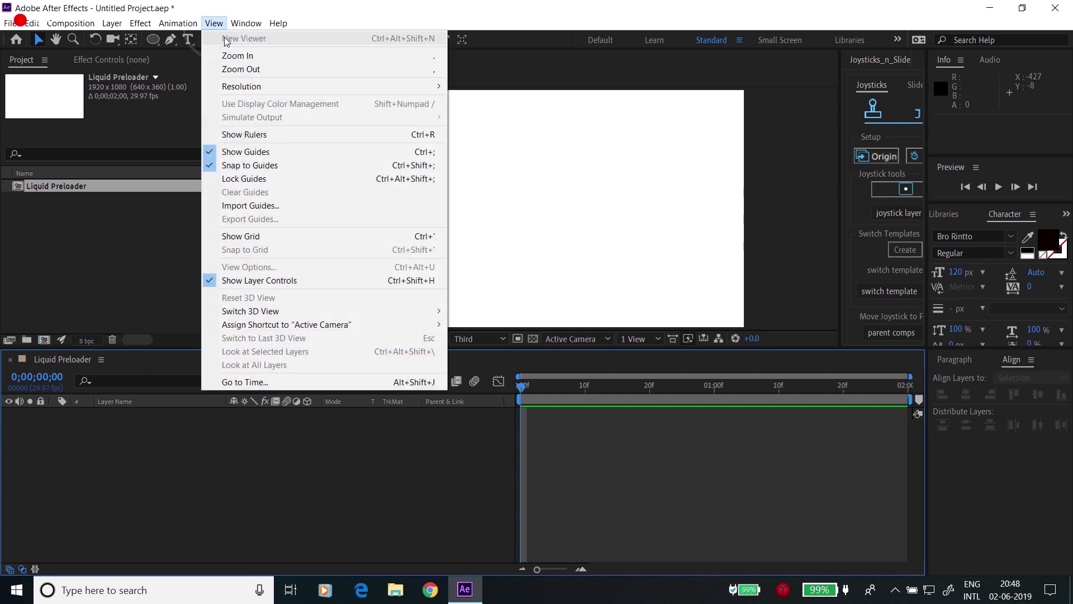
pyautogui.click(263, 236)
pyautogui.press('q')
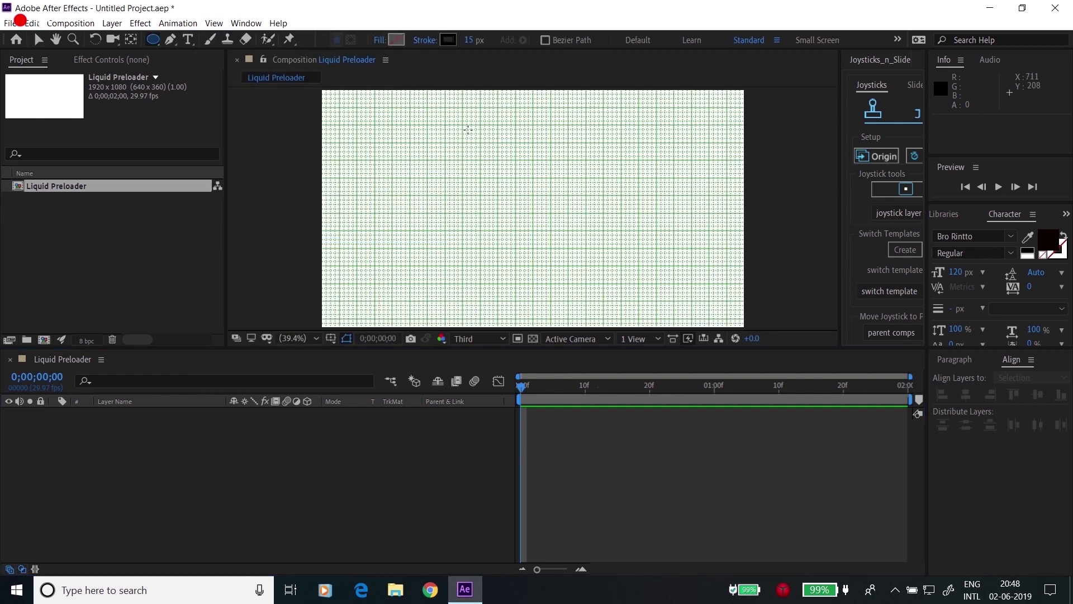
pyautogui.moveTo(460, 132); pyautogui.dragTo(514, 185)
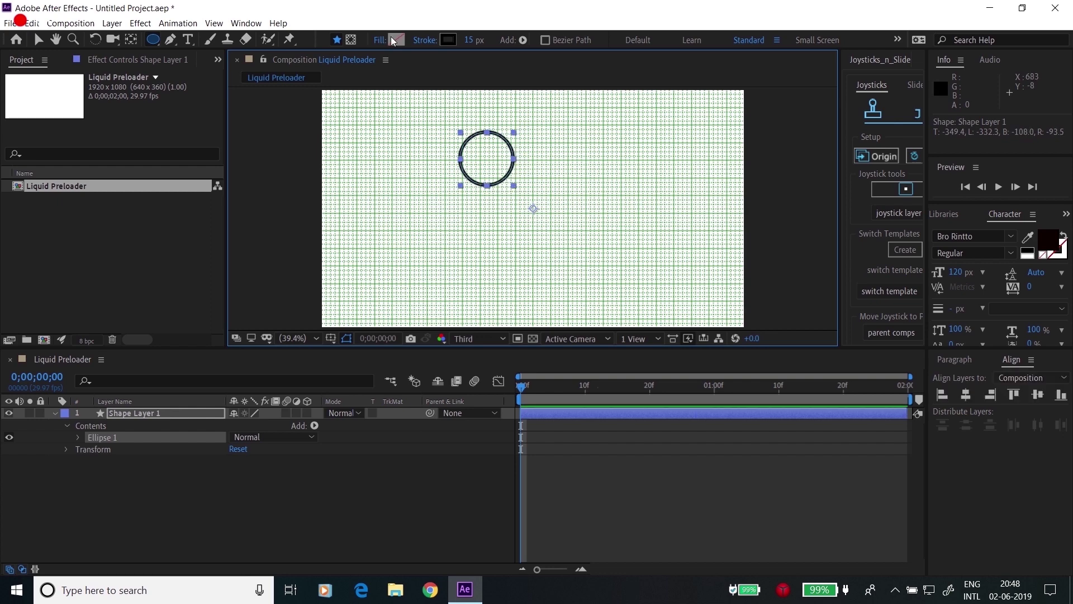
# Step: Give the circle a black fill and no stroke, centre its anchor, and centre it horizontally
pyautogui.click(396, 39)
pyautogui.click(752, 405)
pyautogui.click(815, 461)
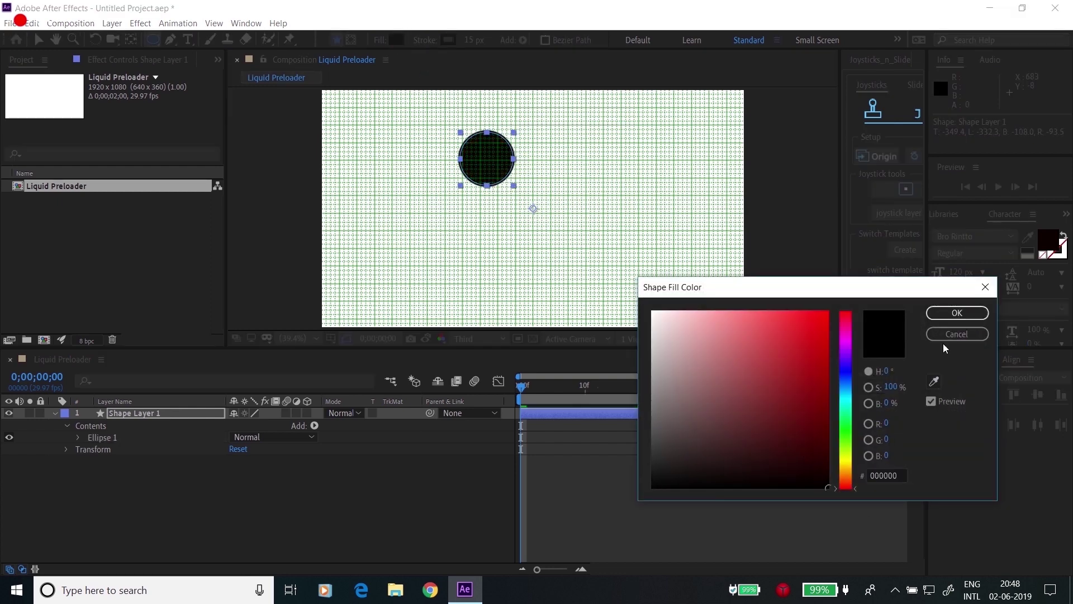
pyautogui.click(957, 312)
pyautogui.click(429, 44)
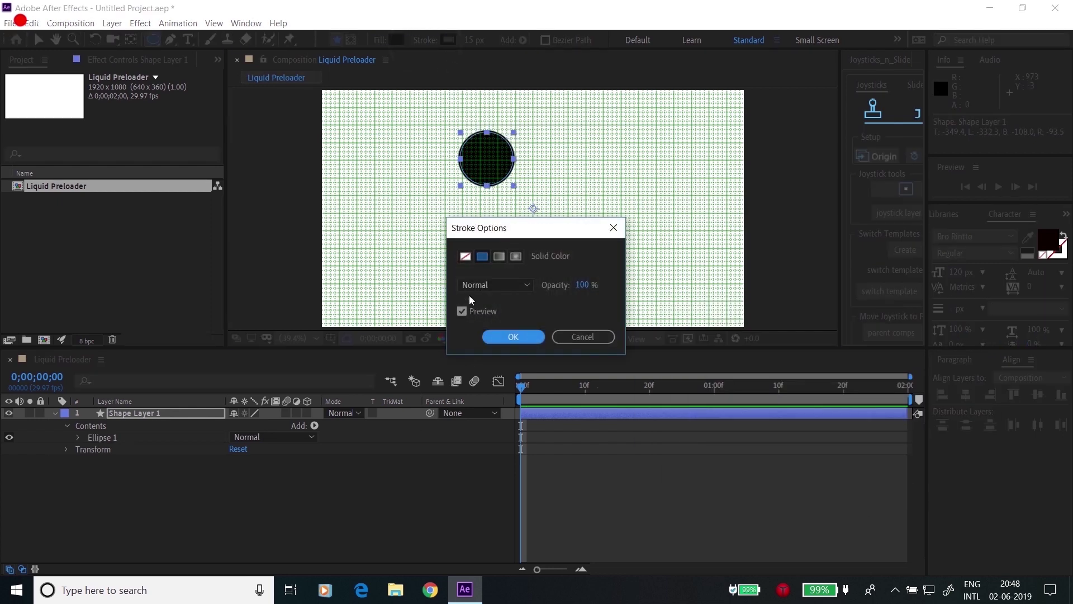
pyautogui.click(466, 257)
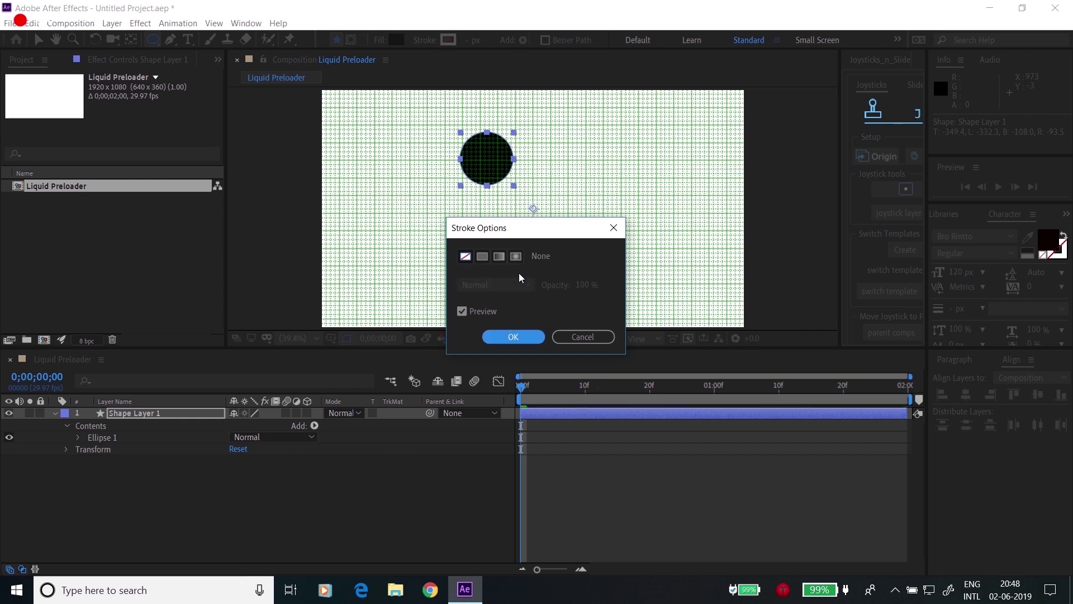
pyautogui.click(512, 336)
pyautogui.hotkey('ctrl', 'alt', 'Home')
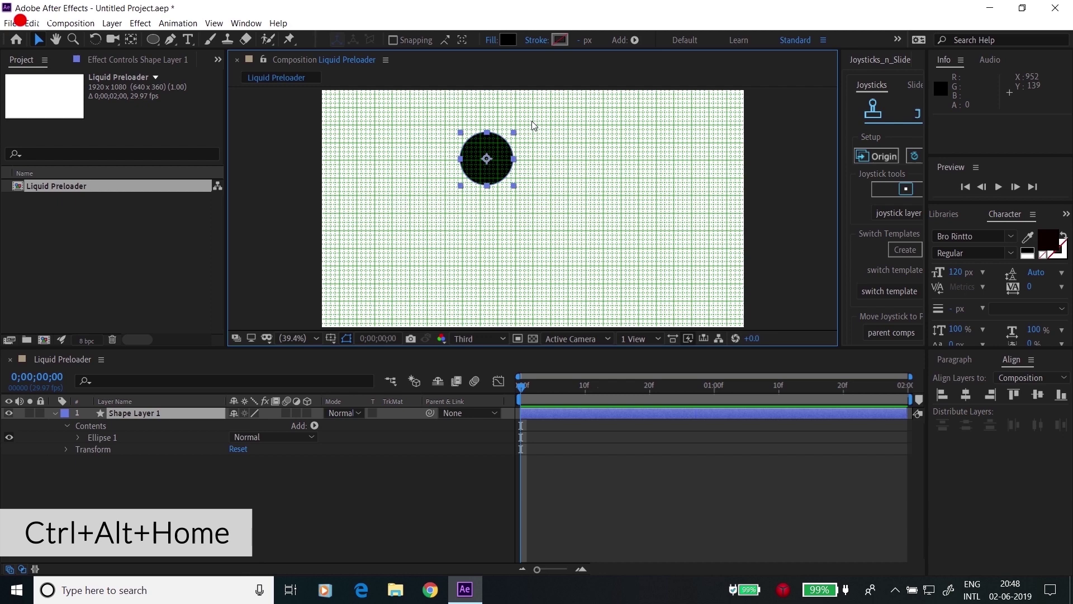
pyautogui.click(966, 394)
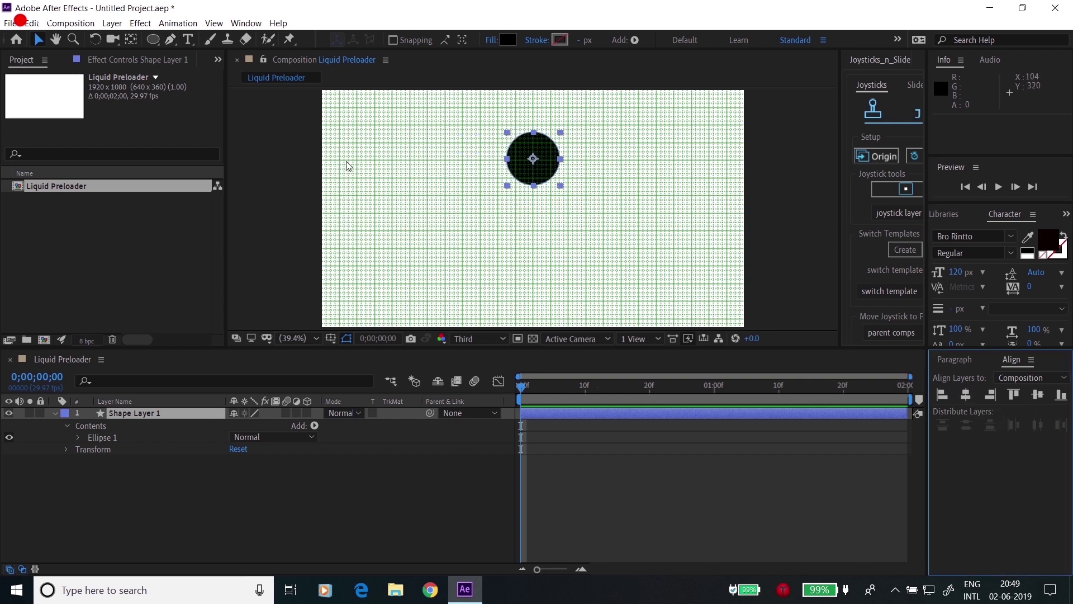
# Step: Draw a larger ellipse below the first circle and set its fill to None
pyautogui.click(325, 168)
pyautogui.click(153, 39)
pyautogui.moveTo(478, 161); pyautogui.dragTo(577, 271)
pyautogui.click(379, 39)
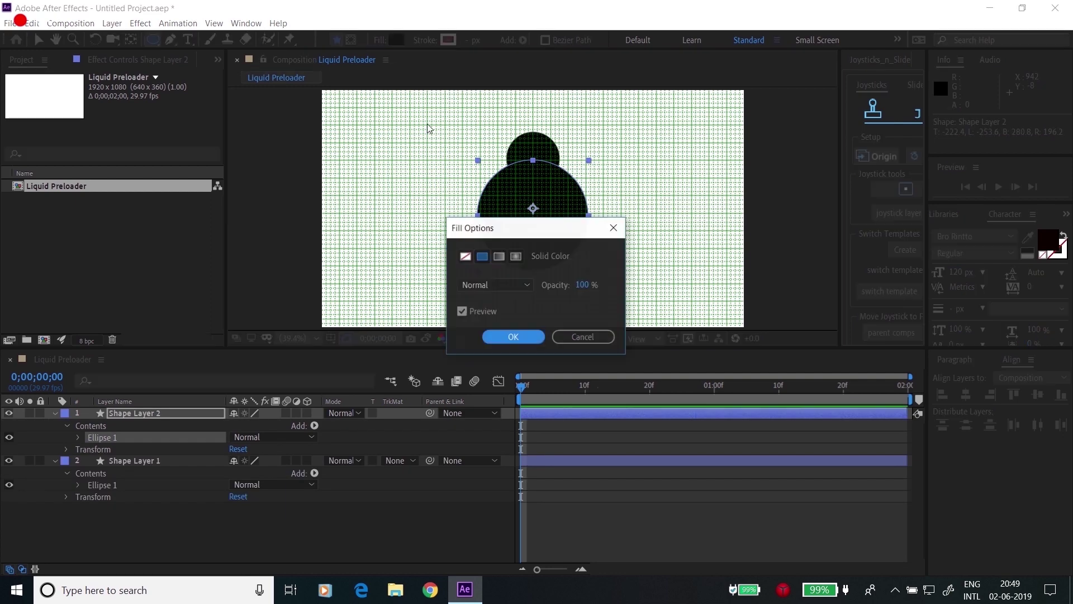
pyautogui.click(470, 251)
pyautogui.click(512, 336)
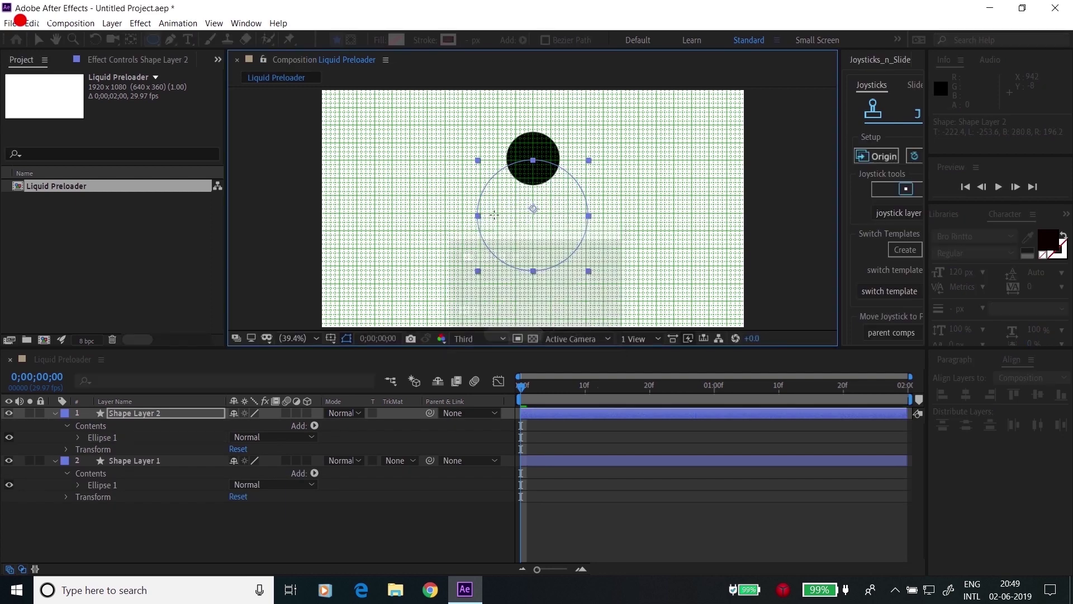
# Step: Give the ring a black 15 px stroke and centre it horizontally in the composition
pyautogui.click(449, 40)
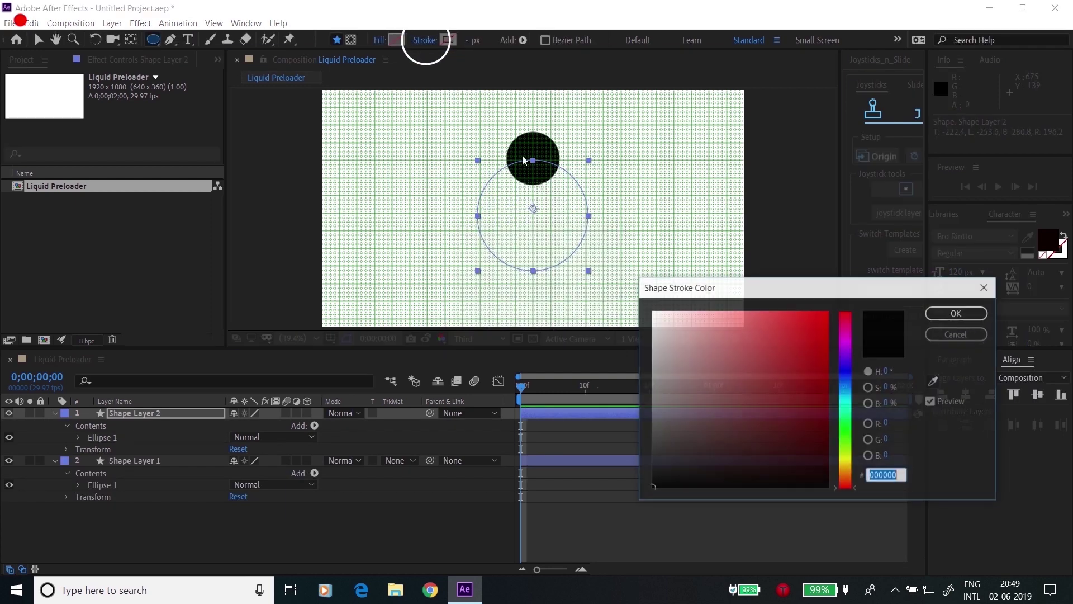
pyautogui.click(957, 312)
pyautogui.click(967, 395)
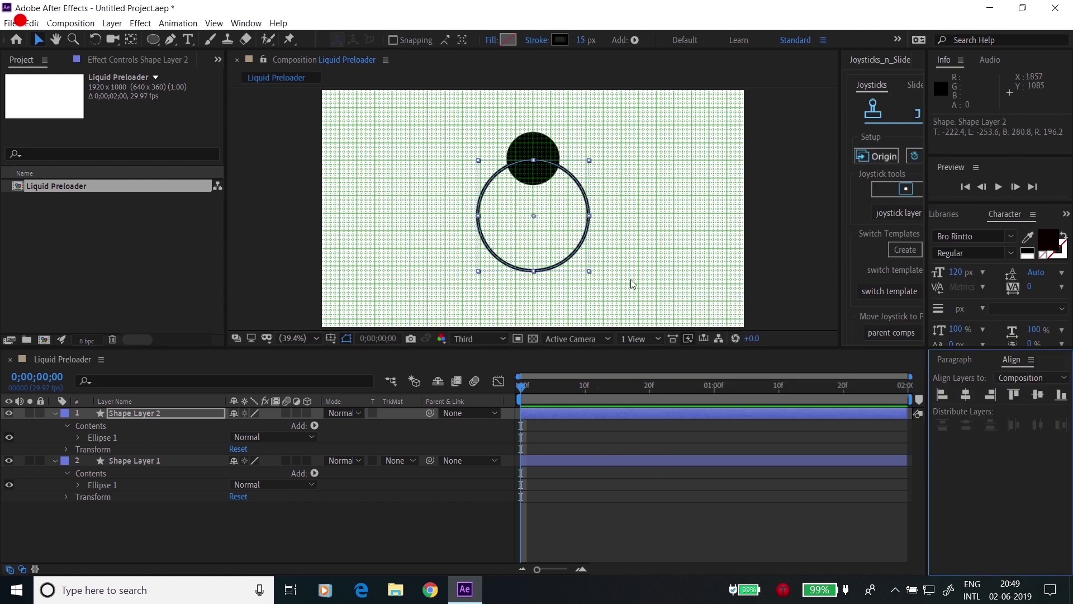
pyautogui.click(565, 226)
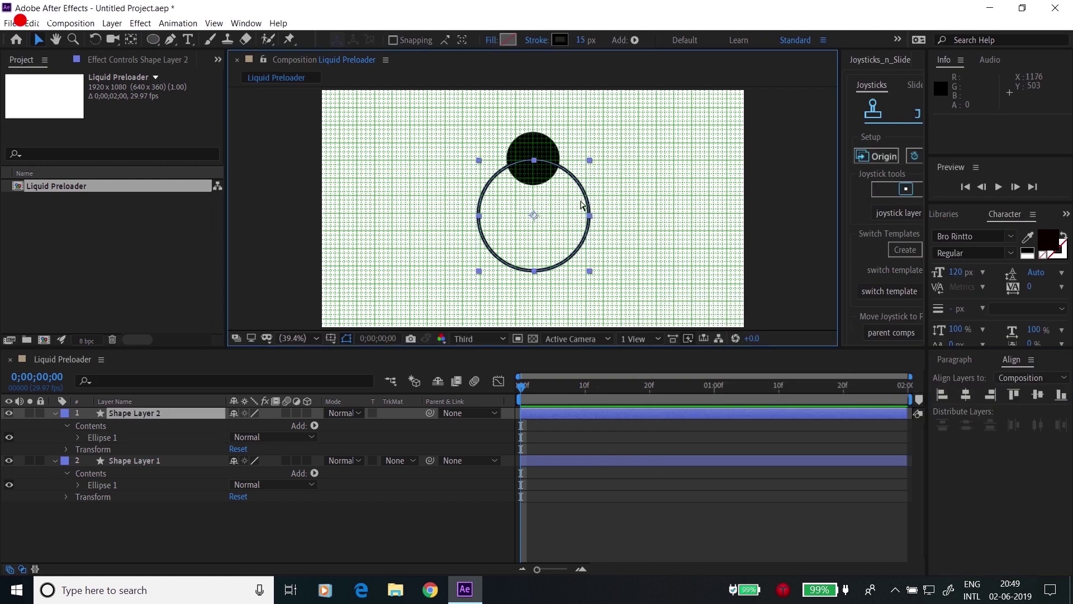
pyautogui.click(966, 395)
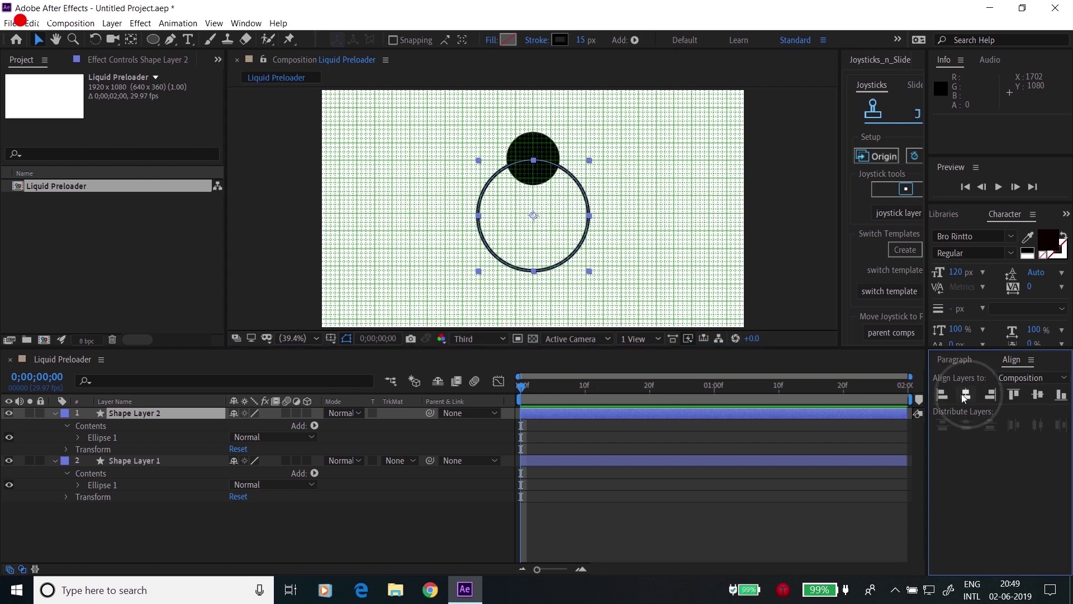
# Step: Zoom in, turn on Snap to Grid, and select the circle and ring layers
pyautogui.scroll(4, 545, 162)
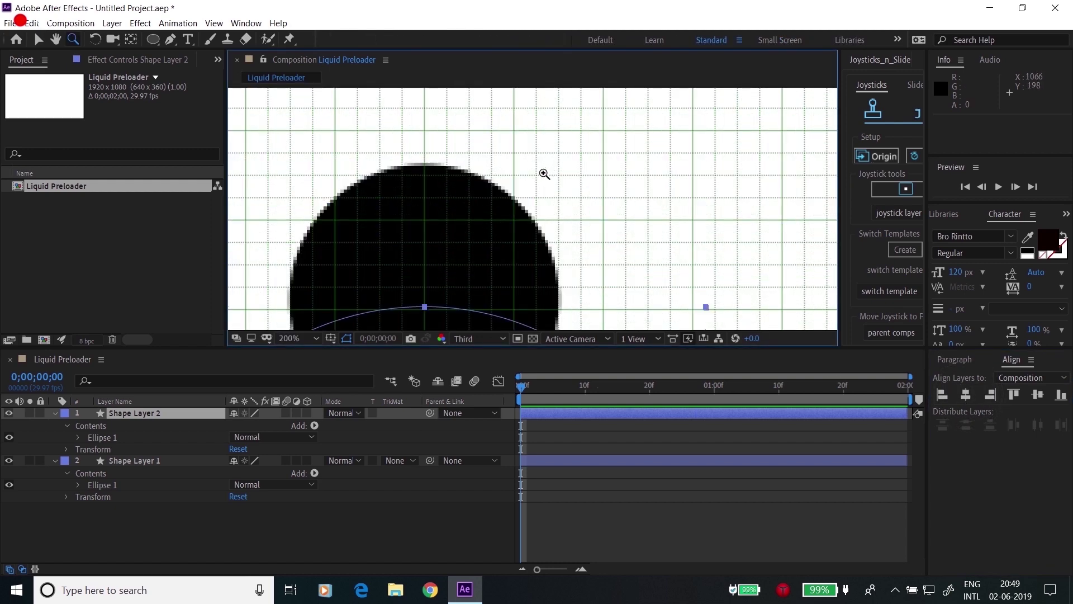
pyautogui.click(214, 23)
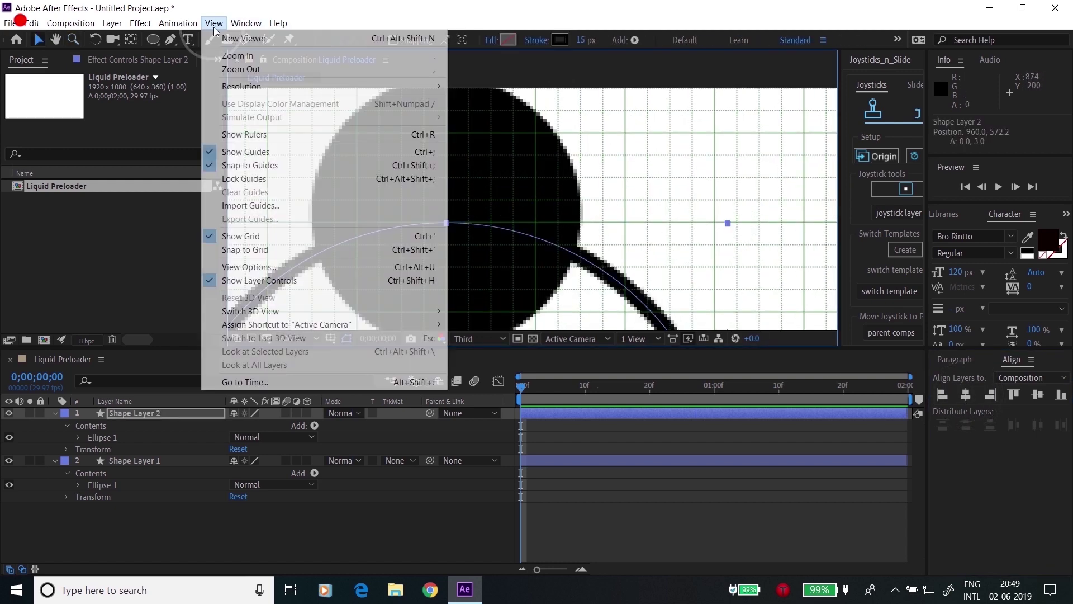
pyautogui.click(240, 250)
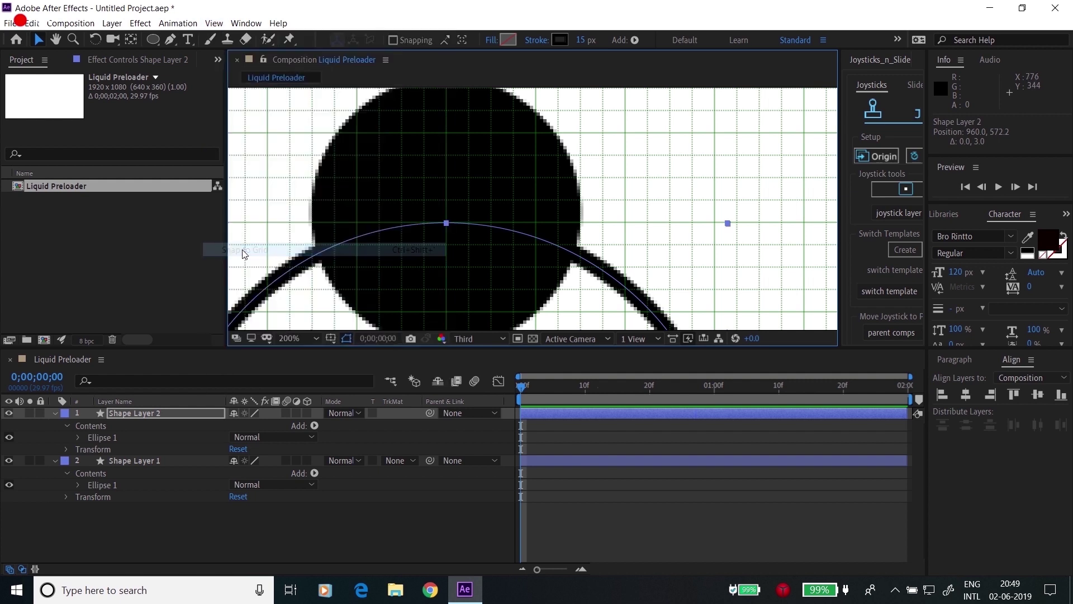
pyautogui.click(494, 176)
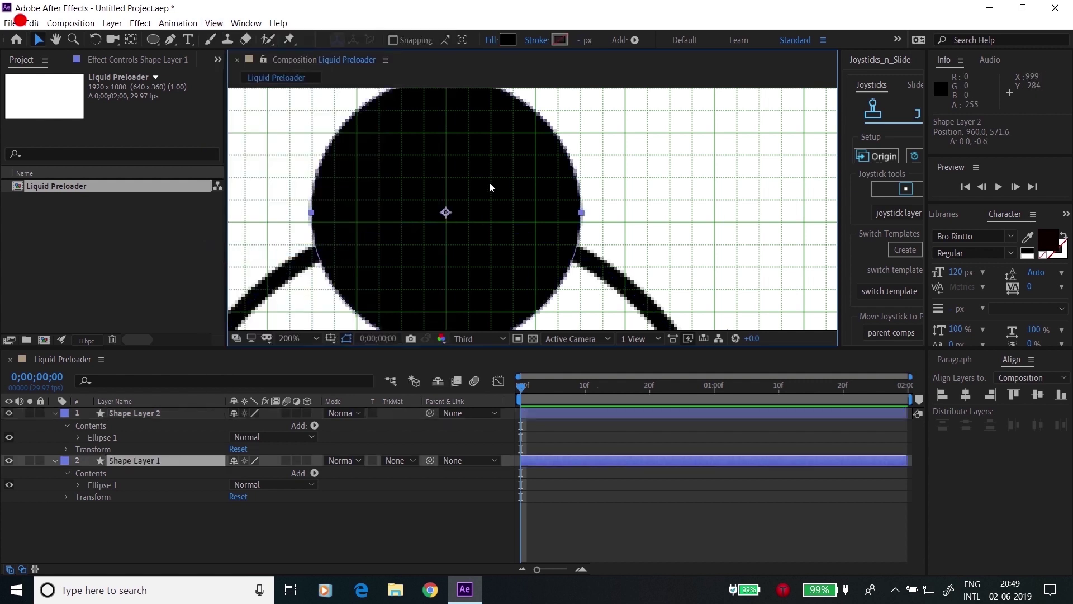
pyautogui.click(623, 287)
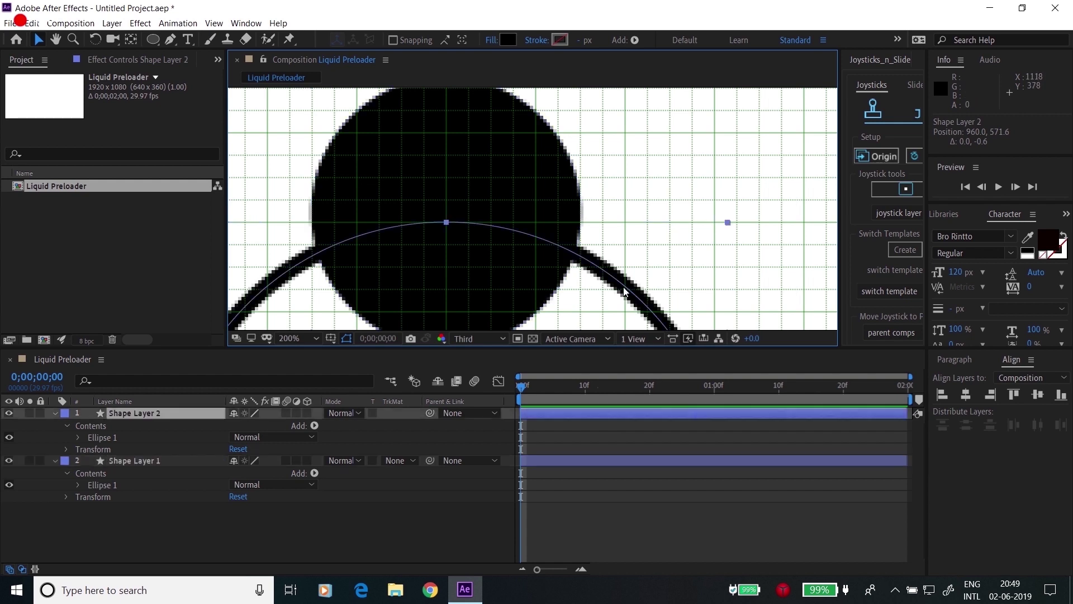
pyautogui.click(448, 221)
# Step: Seat the ring's top edge on the circle's centre at 960, 571.6, then zoom out
pyautogui.click(534, 179)
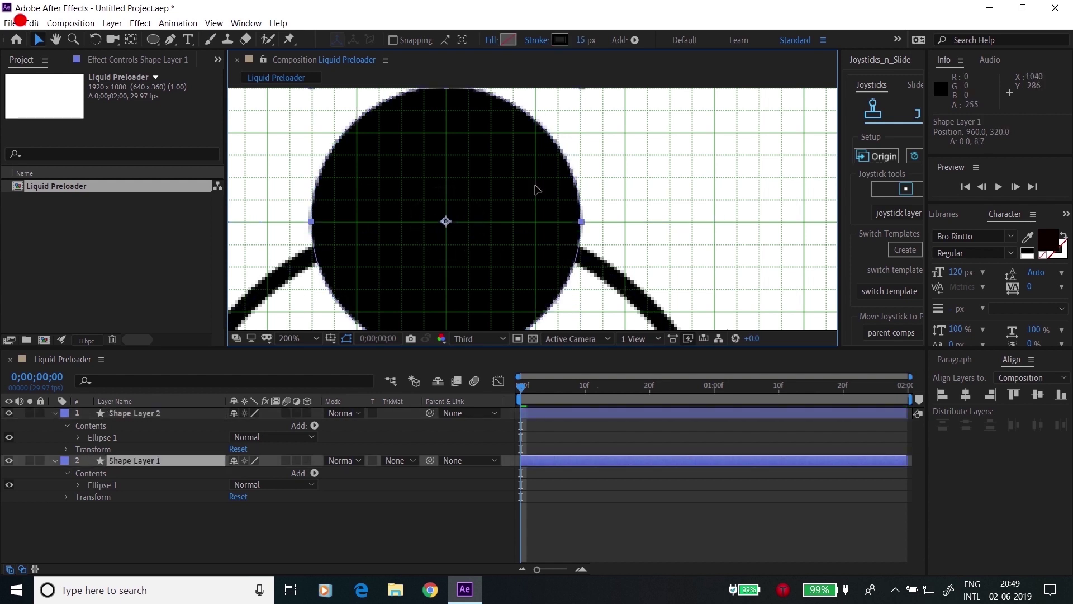
pyautogui.hotkey('ctrl', 'a')
pyautogui.press('z')
pyautogui.keyDown('alt'); pyautogui.click(479, 219); pyautogui.keyUp('alt')
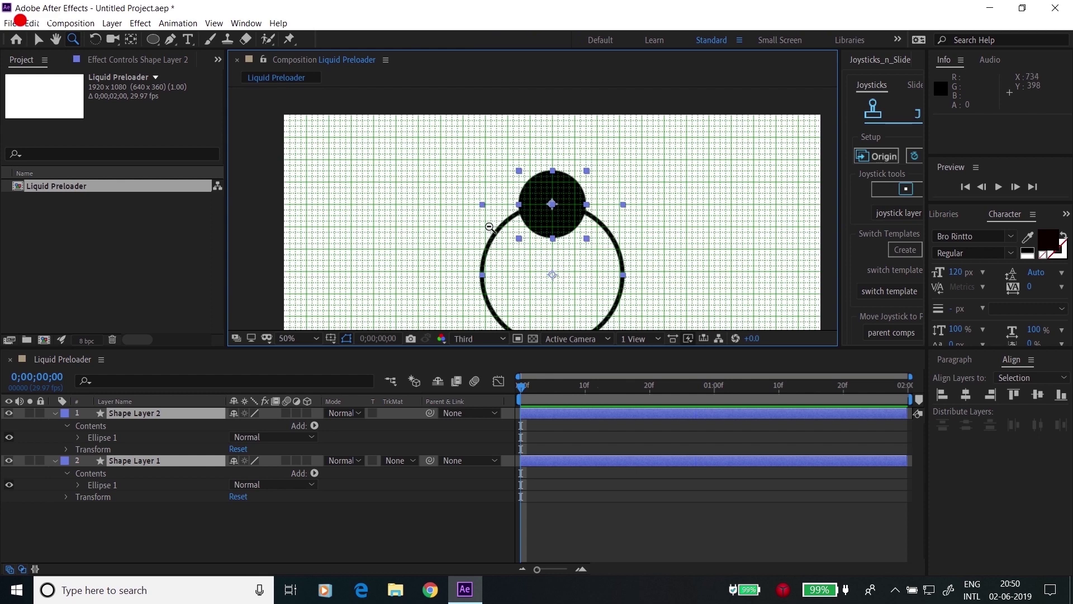
pyautogui.keyDown('alt'); pyautogui.click(486, 224); pyautogui.keyUp('alt')
pyautogui.press('h')
pyautogui.moveTo(577, 223); pyautogui.dragTo(536, 222)
pyautogui.press('v')
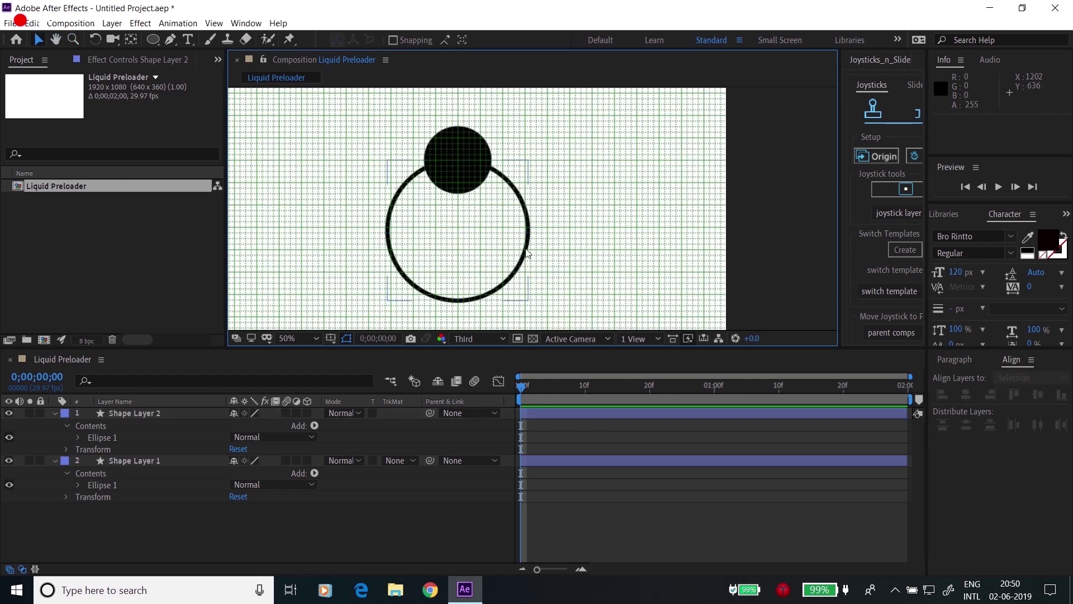
pyautogui.click(388, 241)
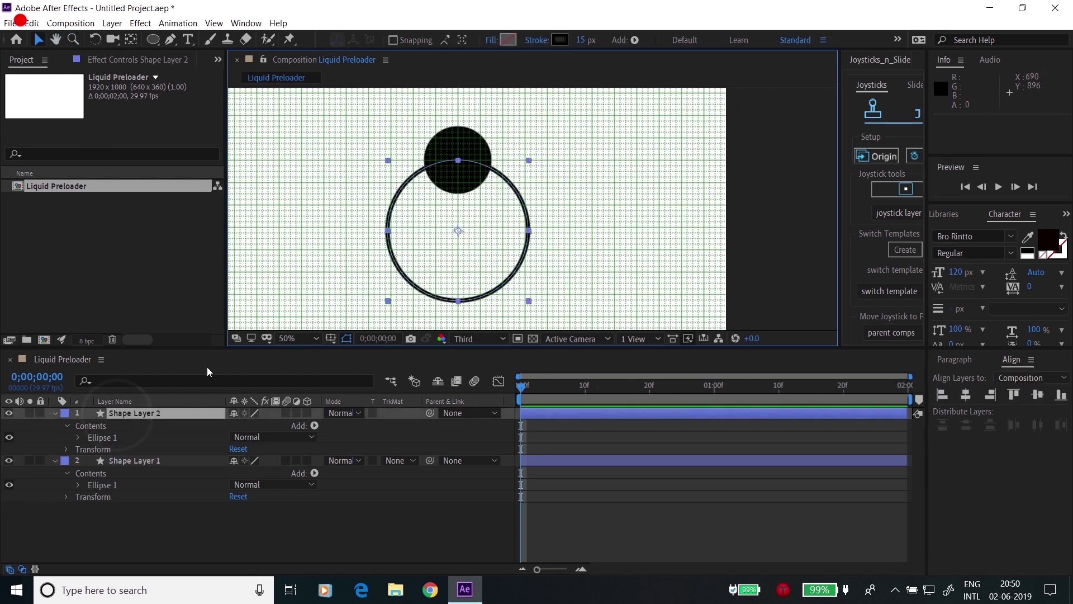
# Step: Rename the two shape layers Circle1 and Circle2
pyautogui.press('c')
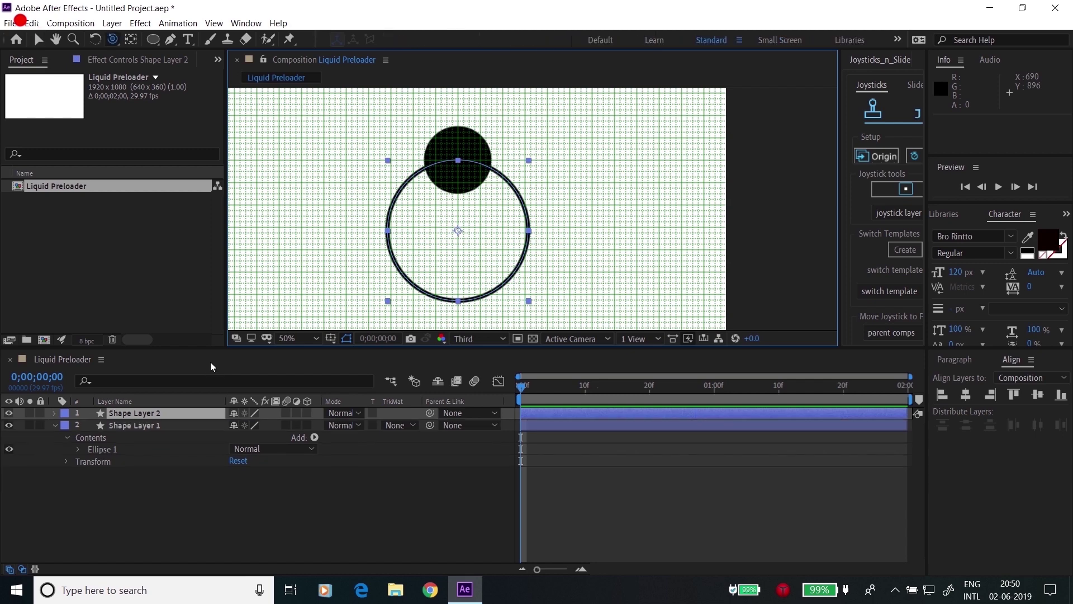
pyautogui.click(211, 363)
pyautogui.press('Return')
pyautogui.write('Circle1')
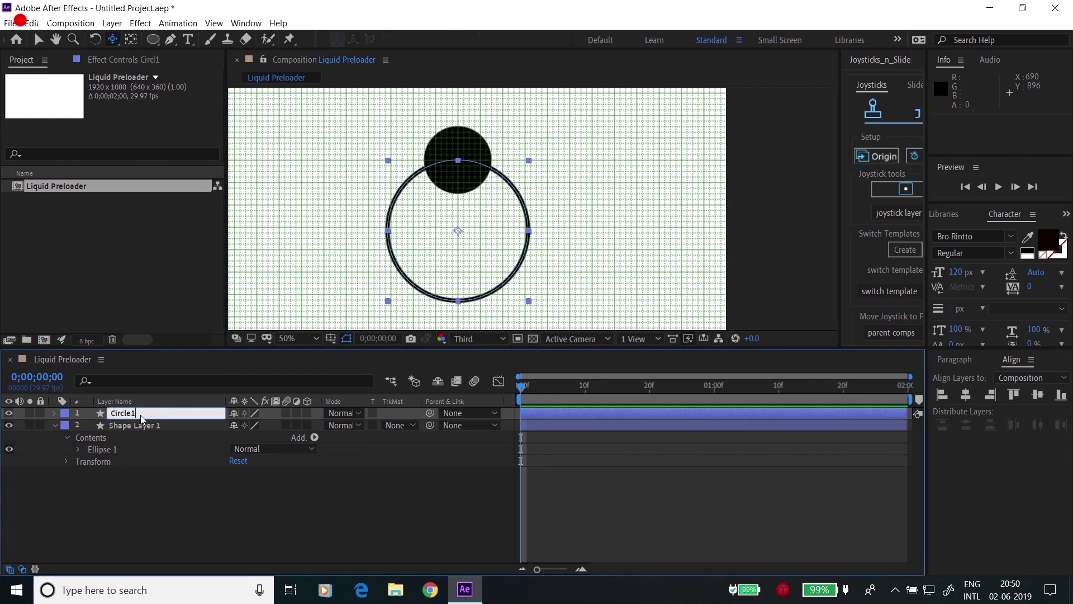
pyautogui.press('Return')
pyautogui.click(135, 425)
pyautogui.press('Return')
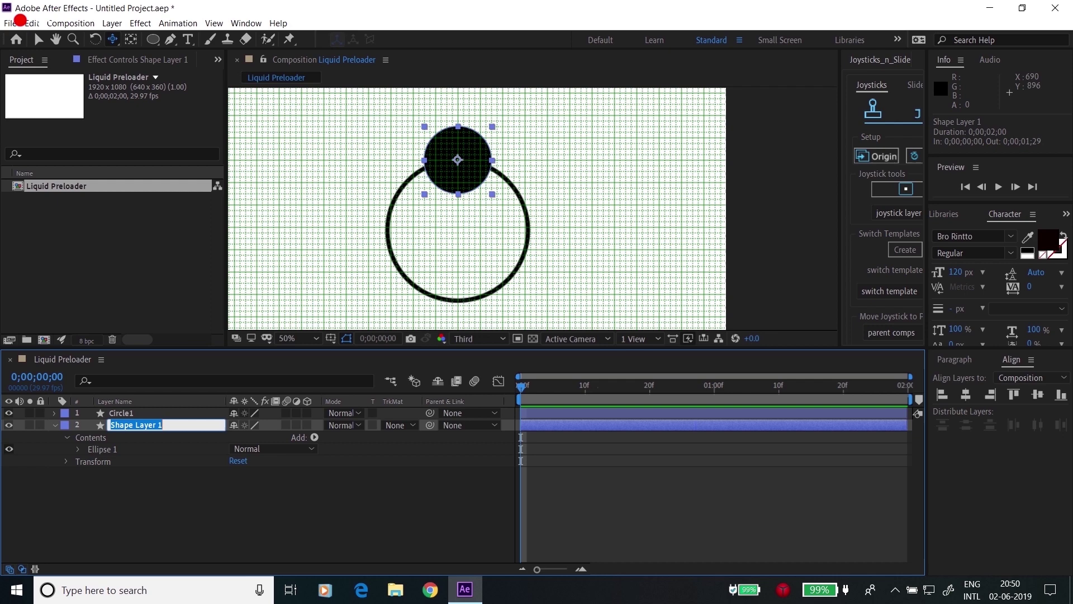
pyautogui.write('Circle2')
pyautogui.press('Return')
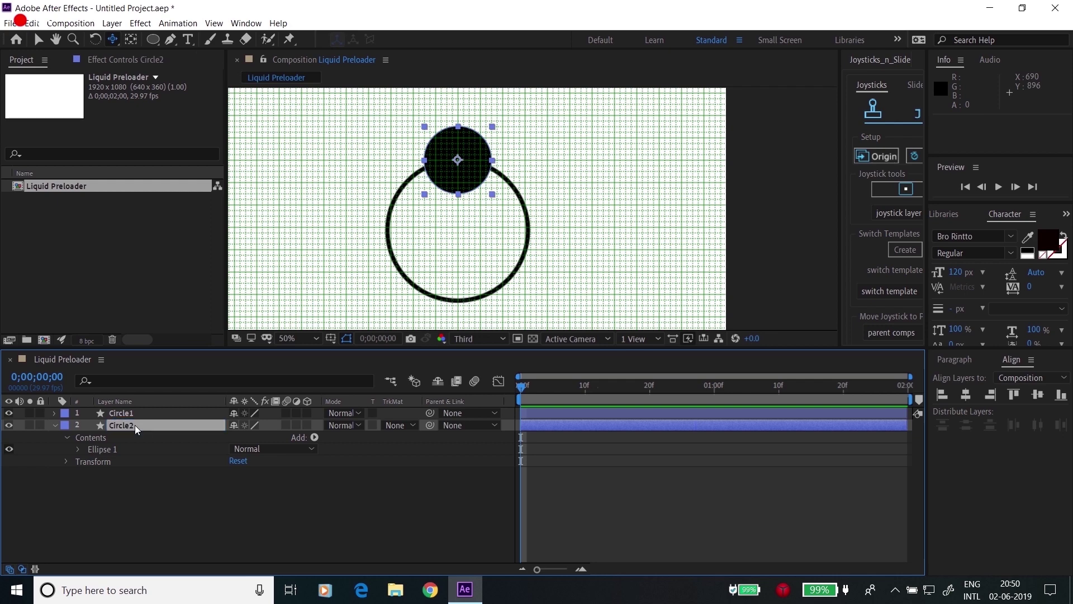
# Step: Add Trim Paths to Circle1's ring and expand its settings
pyautogui.click(401, 270)
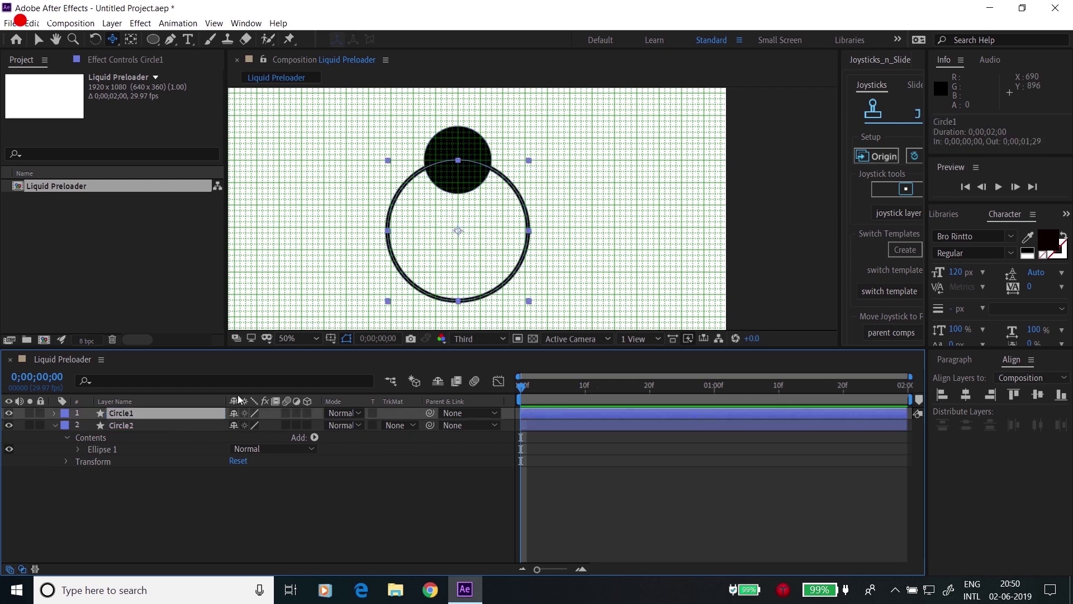
pyautogui.click(54, 413)
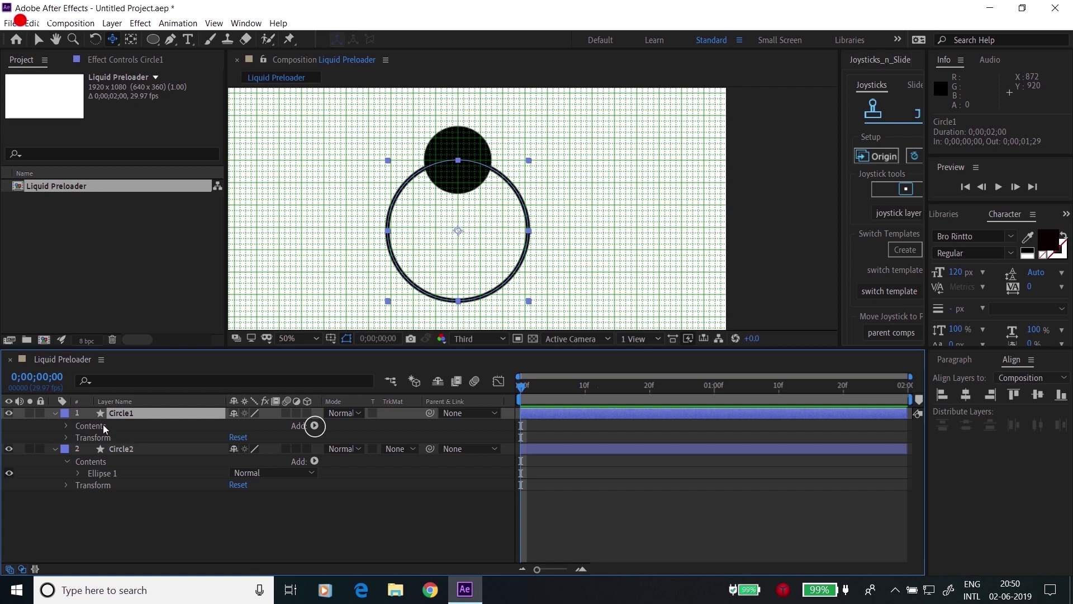
pyautogui.click(315, 426)
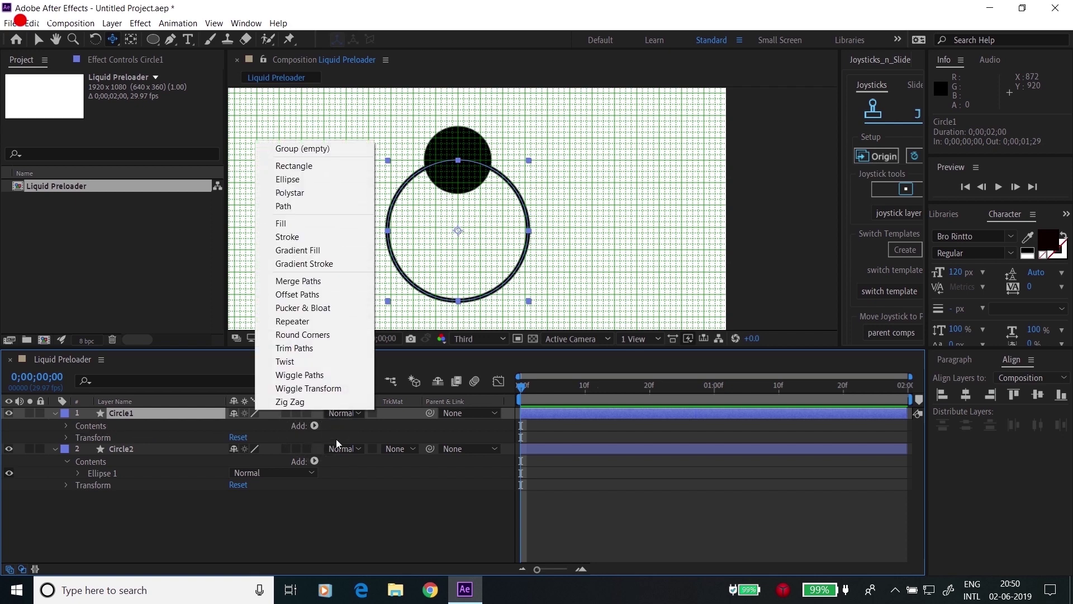
pyautogui.click(305, 348)
pyautogui.click(78, 449)
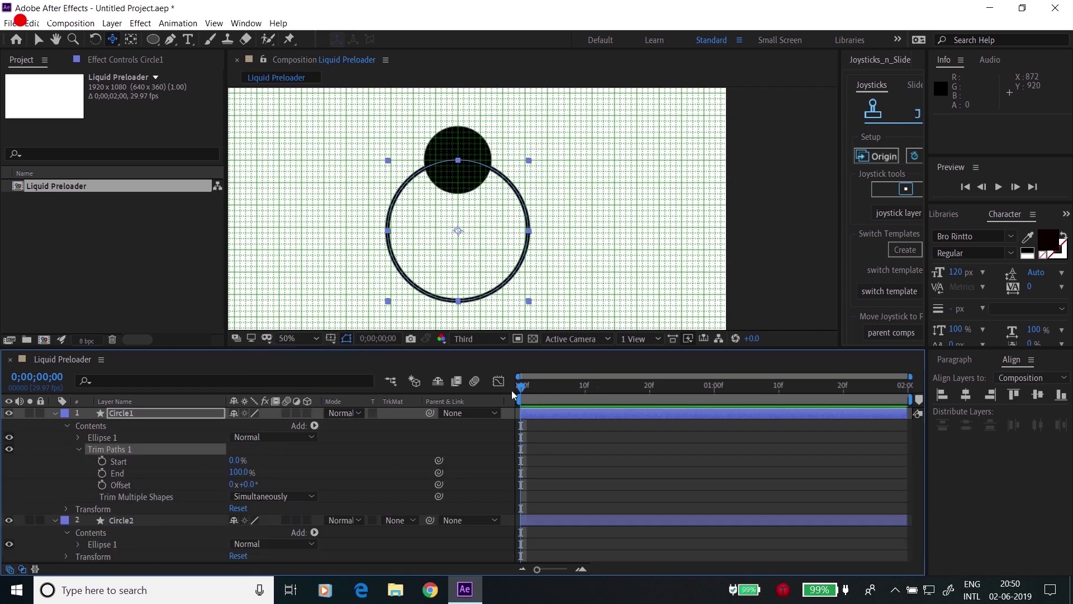
# Step: Keyframe Trim Paths End at 0% on the first frame and 100% at 1;29
pyautogui.click(102, 473)
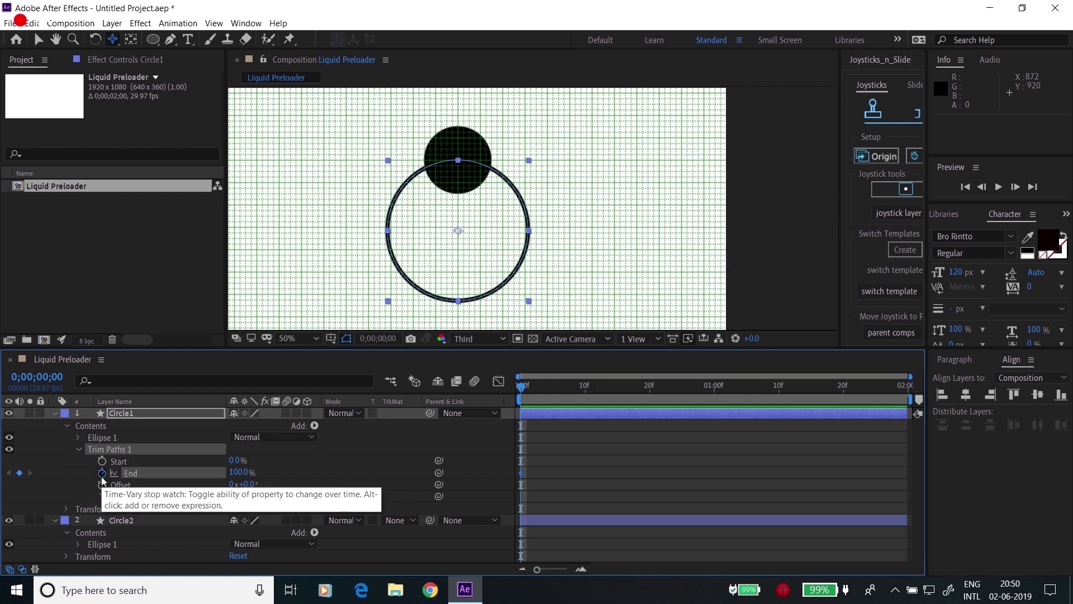
pyautogui.click(242, 472)
pyautogui.write('0')
pyautogui.press('Return')
pyautogui.press('space')
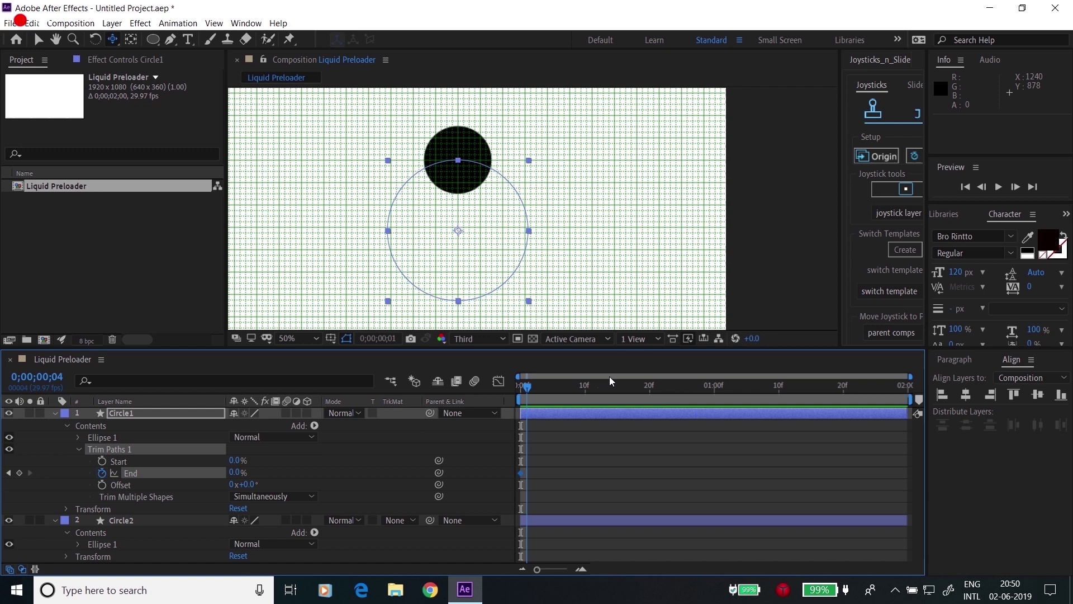
pyautogui.click(249, 472)
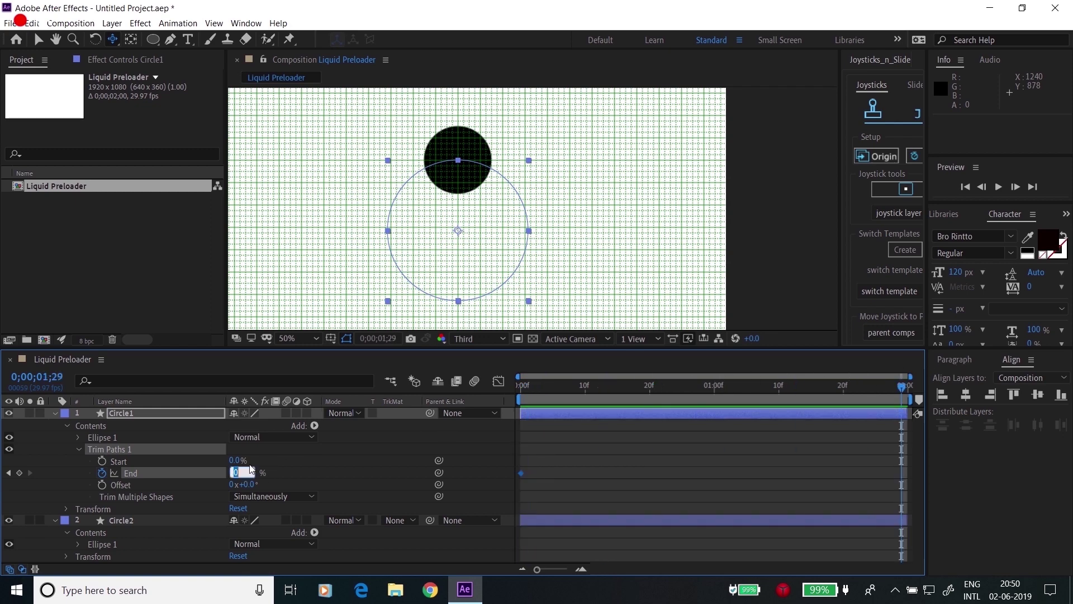
pyautogui.write('100')
pyautogui.press('Return')
pyautogui.press('Home')
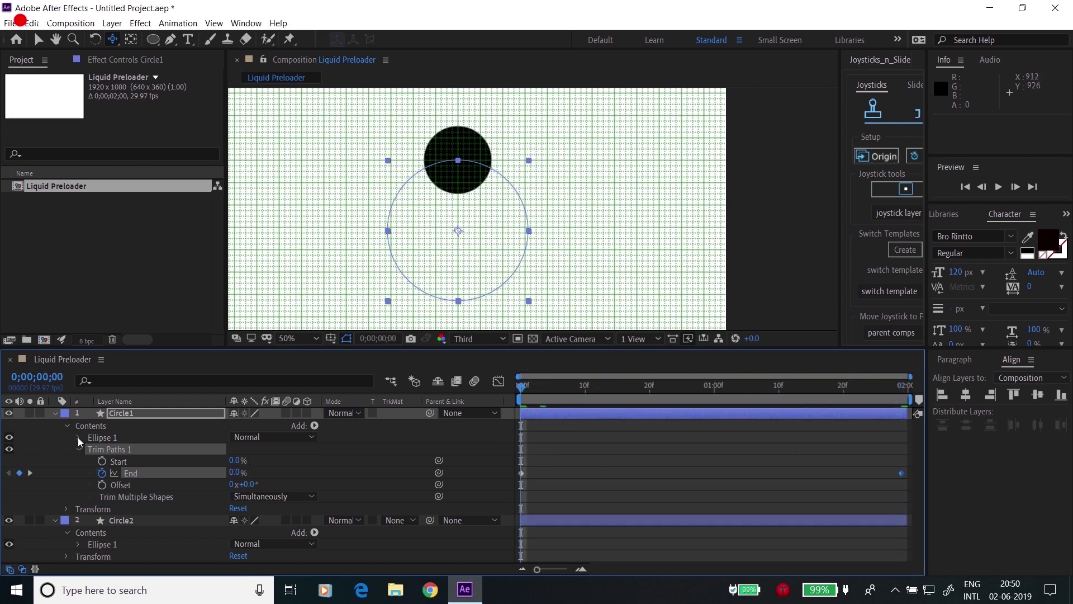
# Step: Convert Circle1's Ellipse Path 1 to a bezier path and copy its Path
pyautogui.click(78, 437)
pyautogui.click(115, 451)
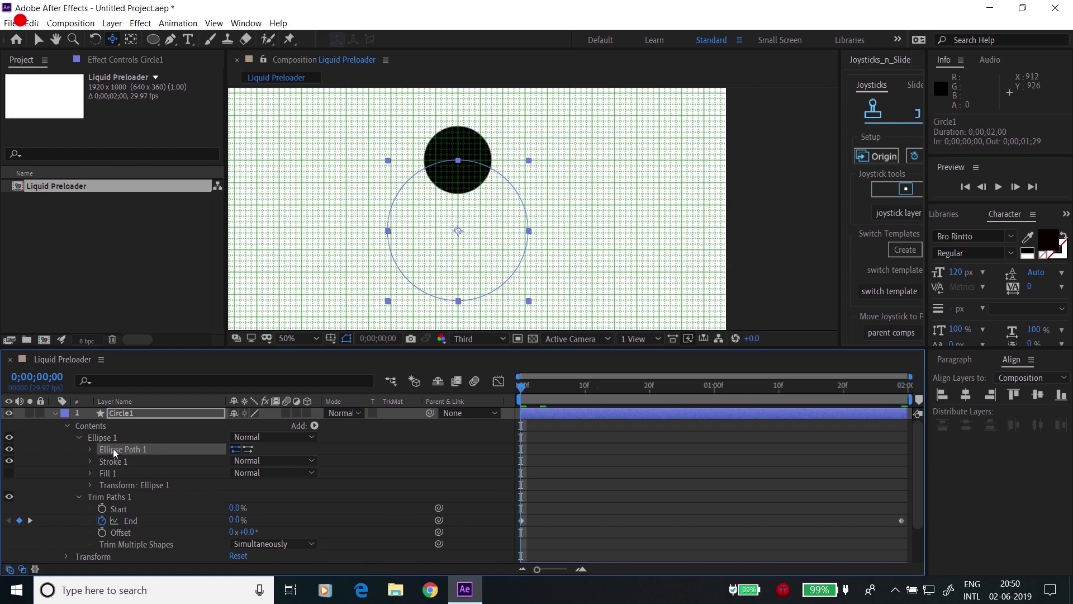
pyautogui.rightClick(114, 453)
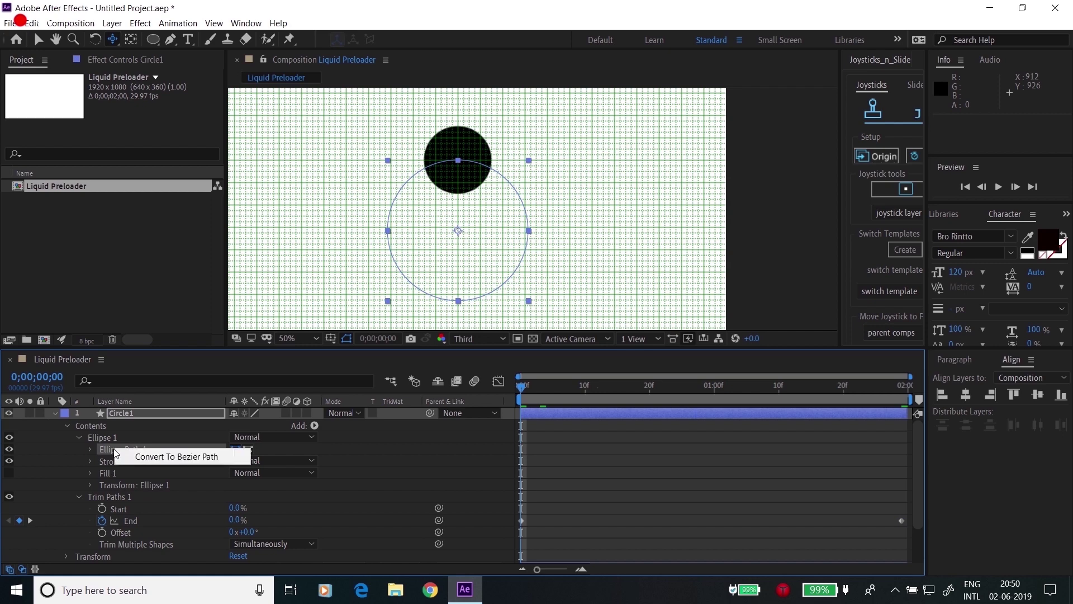
pyautogui.click(184, 458)
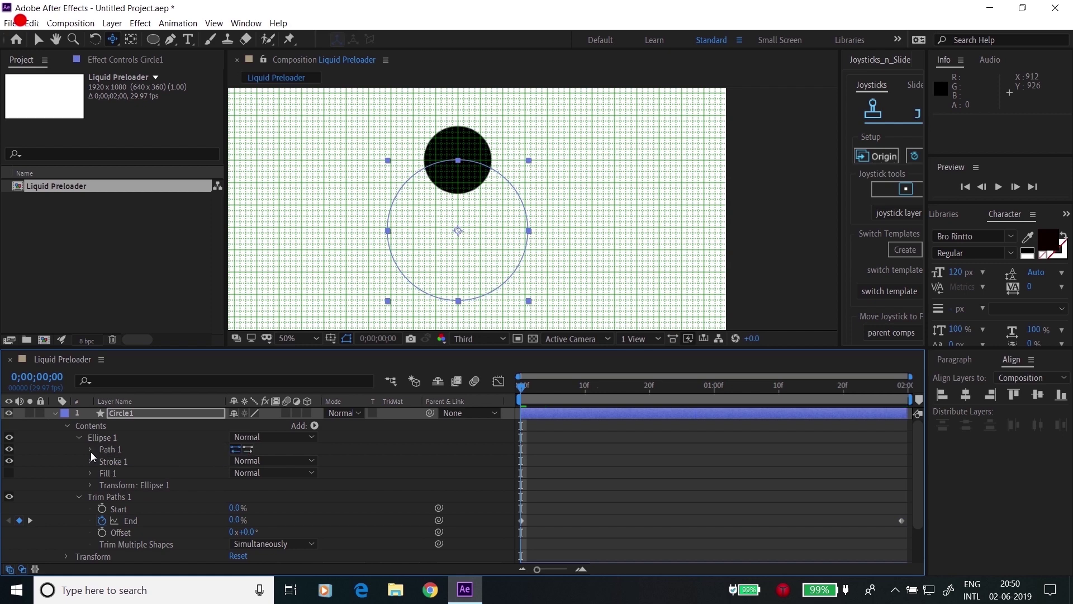
pyautogui.click(90, 449)
pyautogui.click(152, 460)
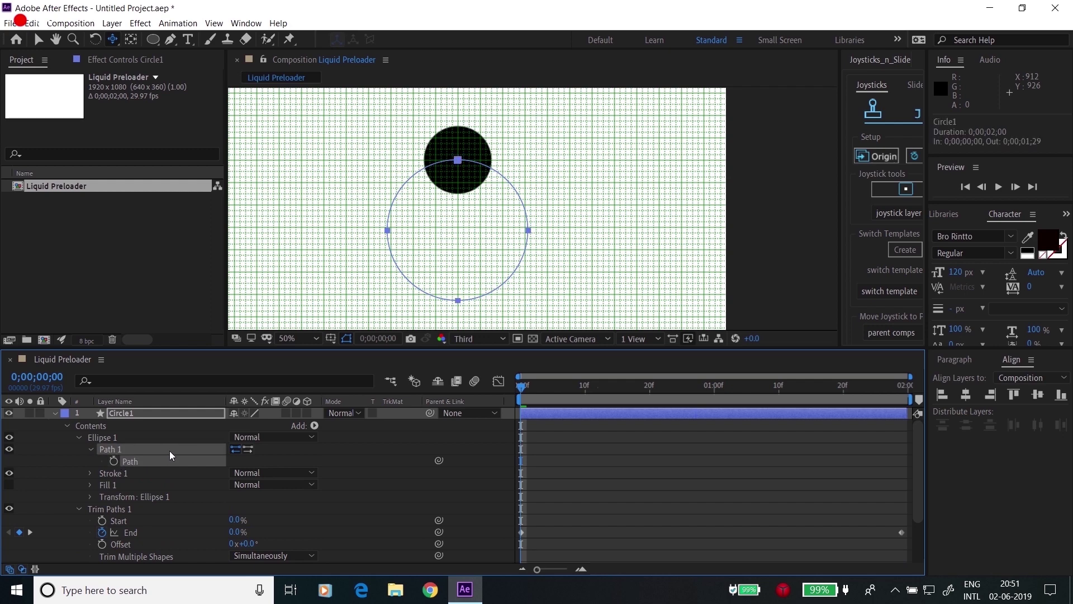
pyautogui.hotkey('ctrl', 'c')
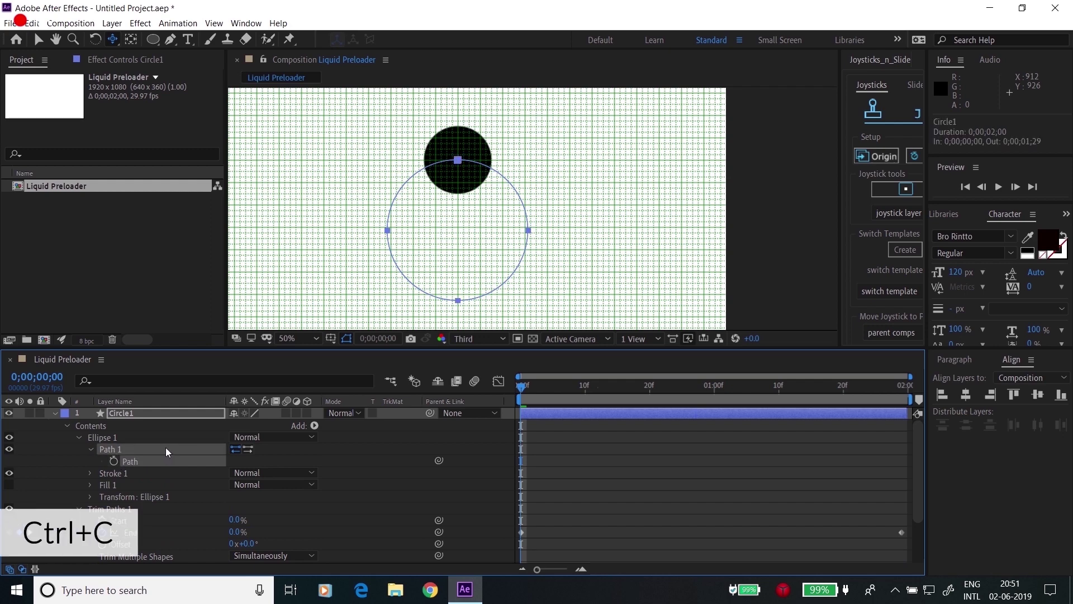
# Step: Paste the ring path into Circle2's Position as motion keyframes
pyautogui.click(56, 413)
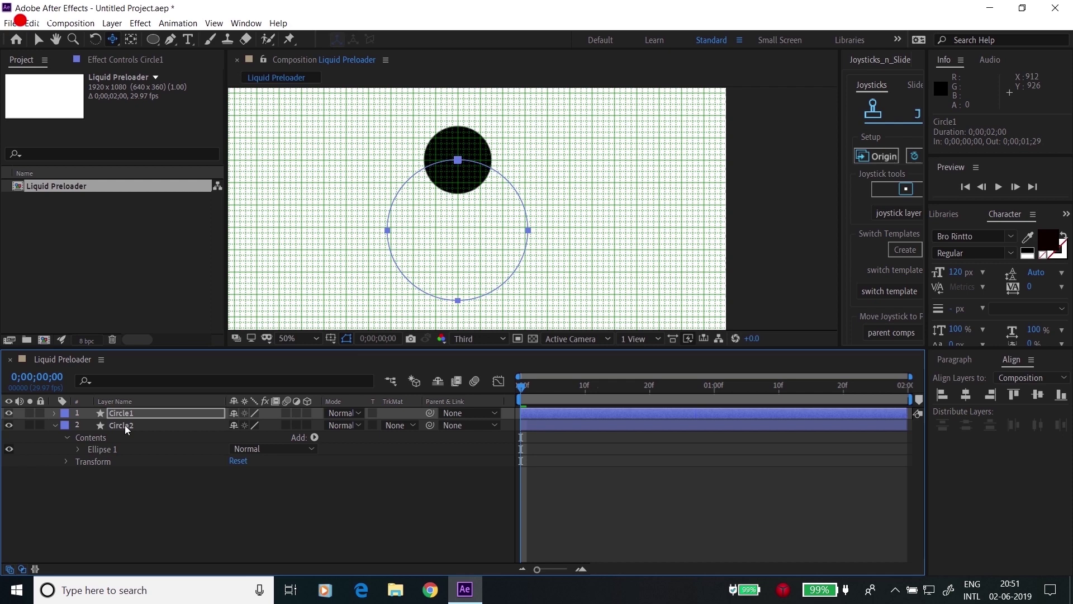
pyautogui.click(125, 425)
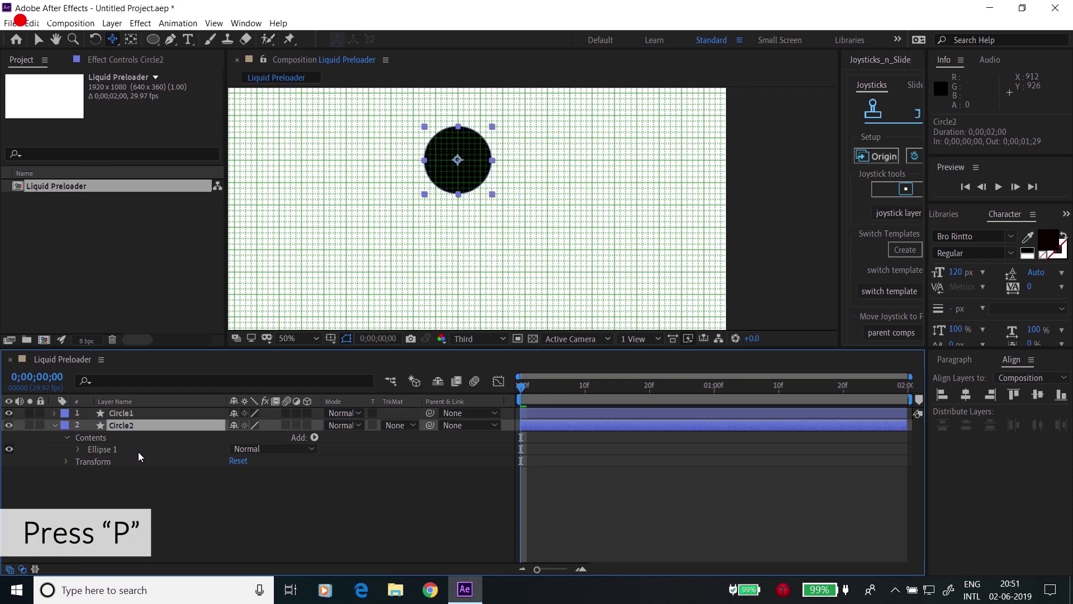
pyautogui.press('p')
pyautogui.click(122, 438)
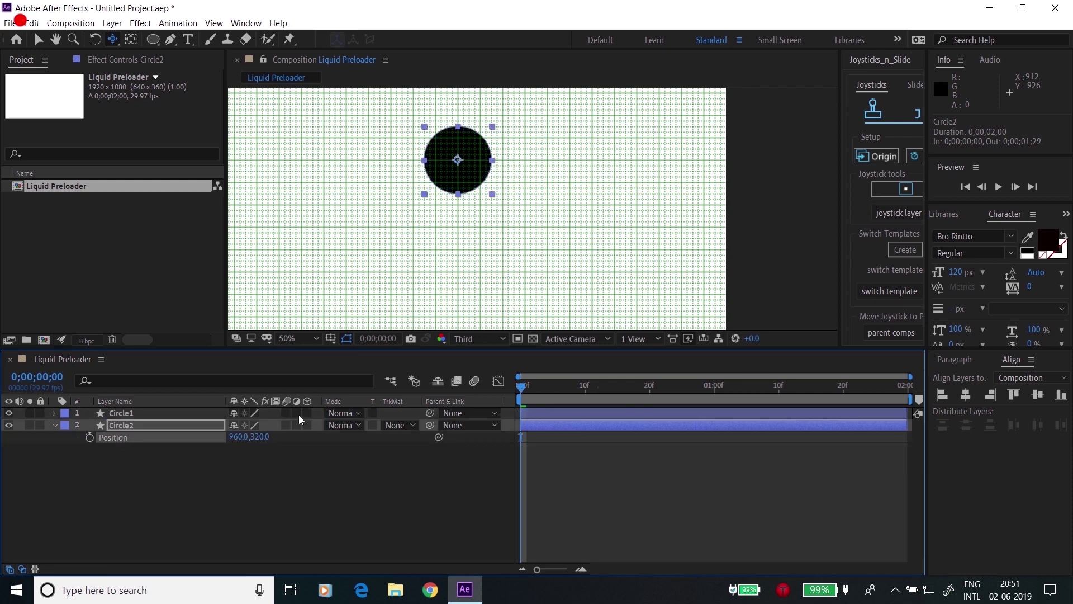
pyautogui.hotkey('ctrl', 'v')
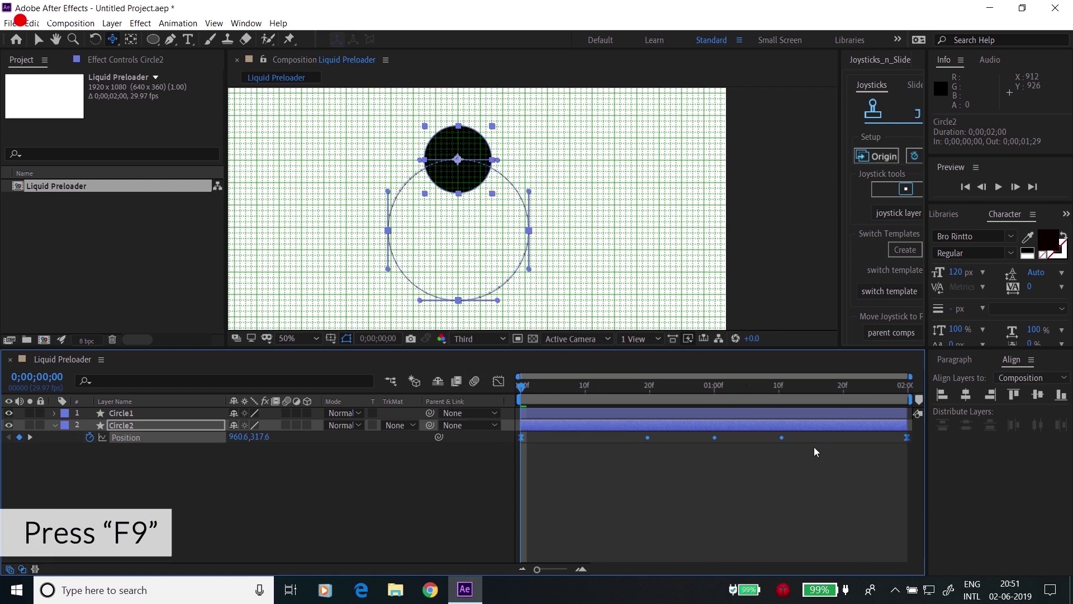
# Step: In the Graph Editor, ease Circle2's last Position keyframe to about 96% influence
pyautogui.click(498, 382)
pyautogui.click(907, 531)
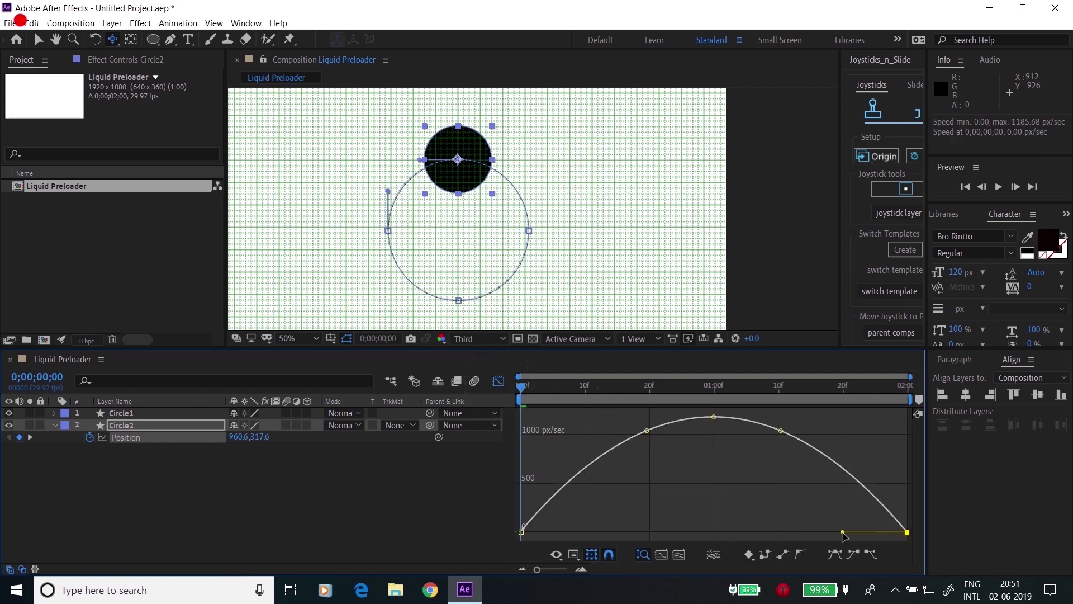
pyautogui.moveTo(842, 533); pyautogui.dragTo(719, 534)
pyautogui.click(495, 387)
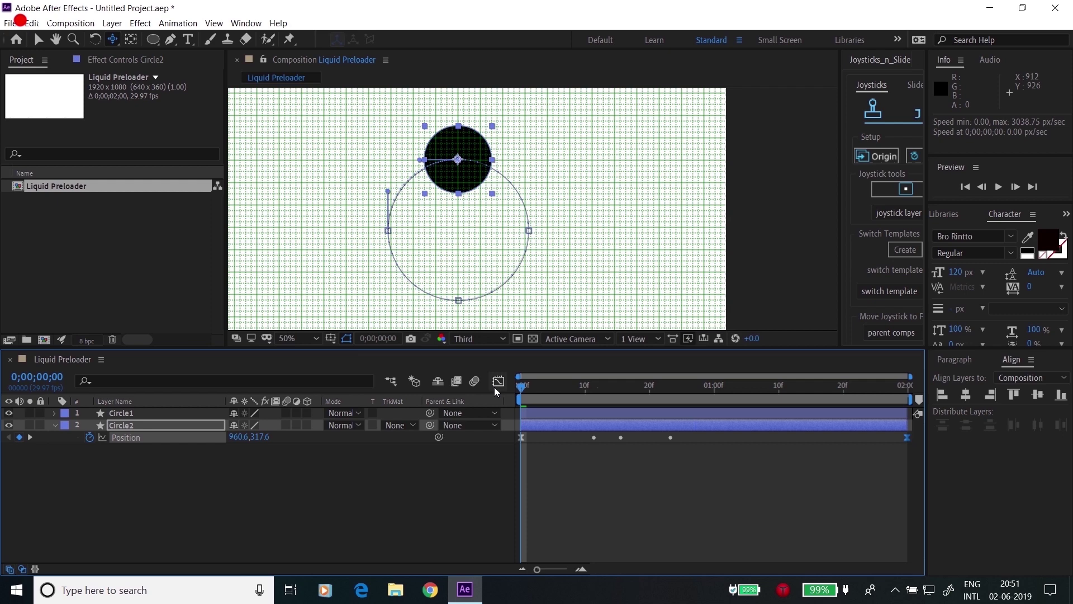
pyautogui.click(306, 338)
# Step: Fit the composition in the viewer, hide the Circle1 ring, and preview the circle's motion
pyautogui.click(306, 104)
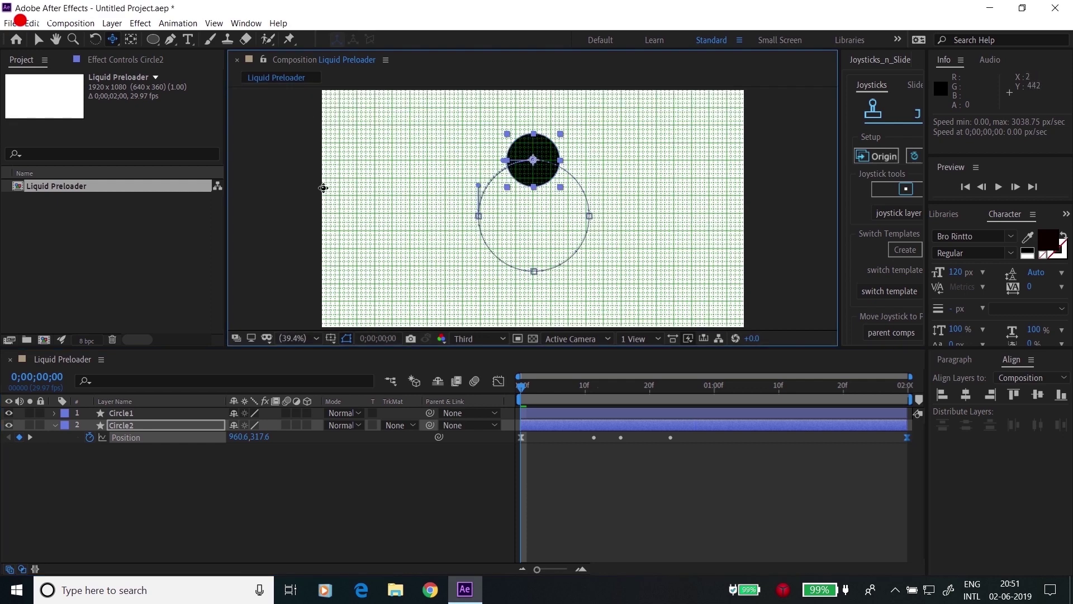
pyautogui.press('space')
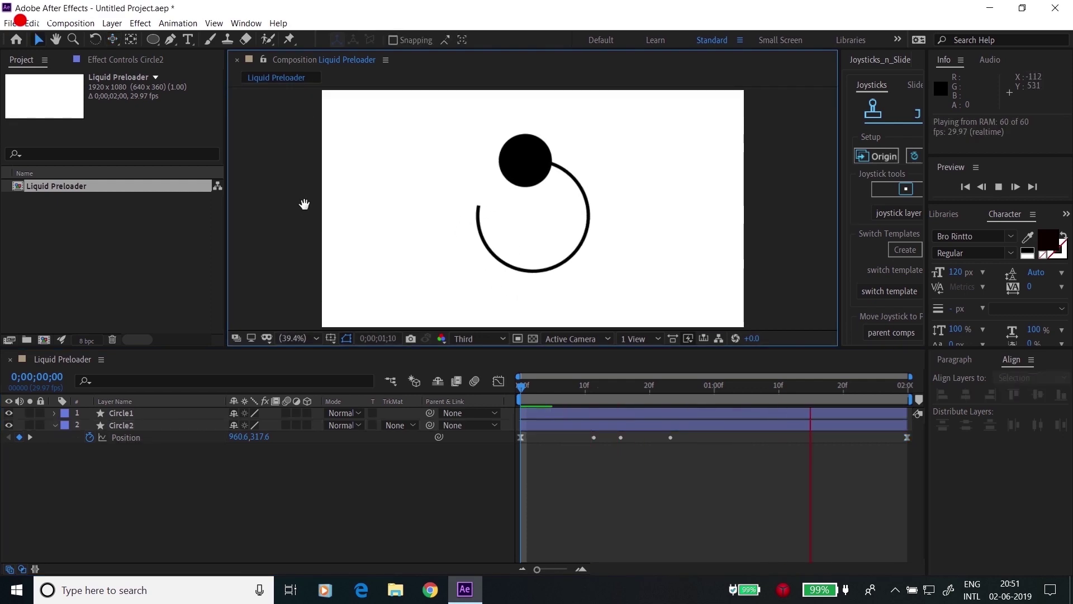
pyautogui.click(9, 413)
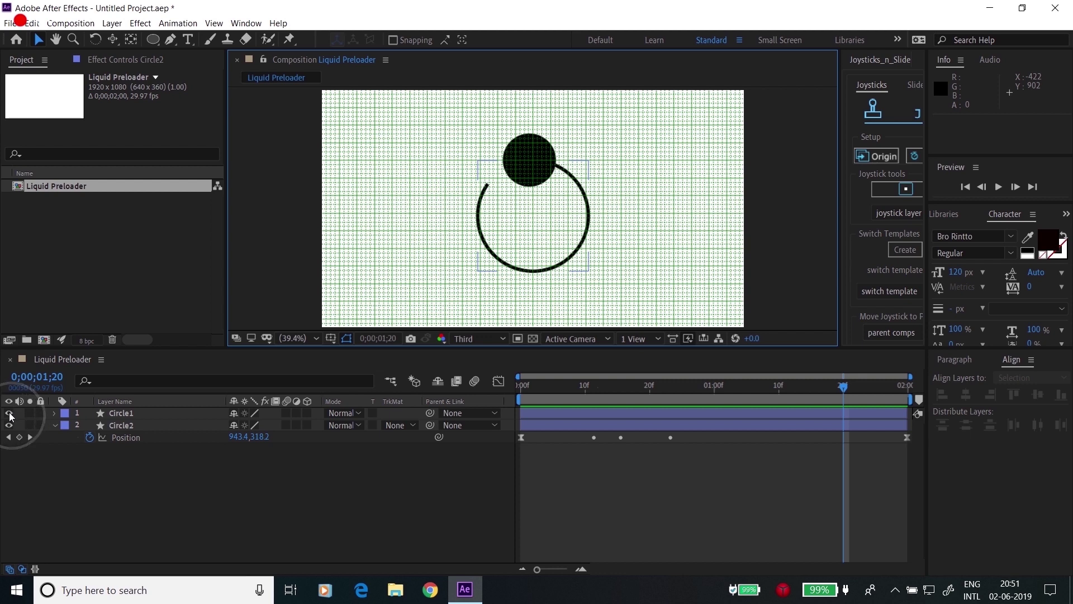
pyautogui.press('Home')
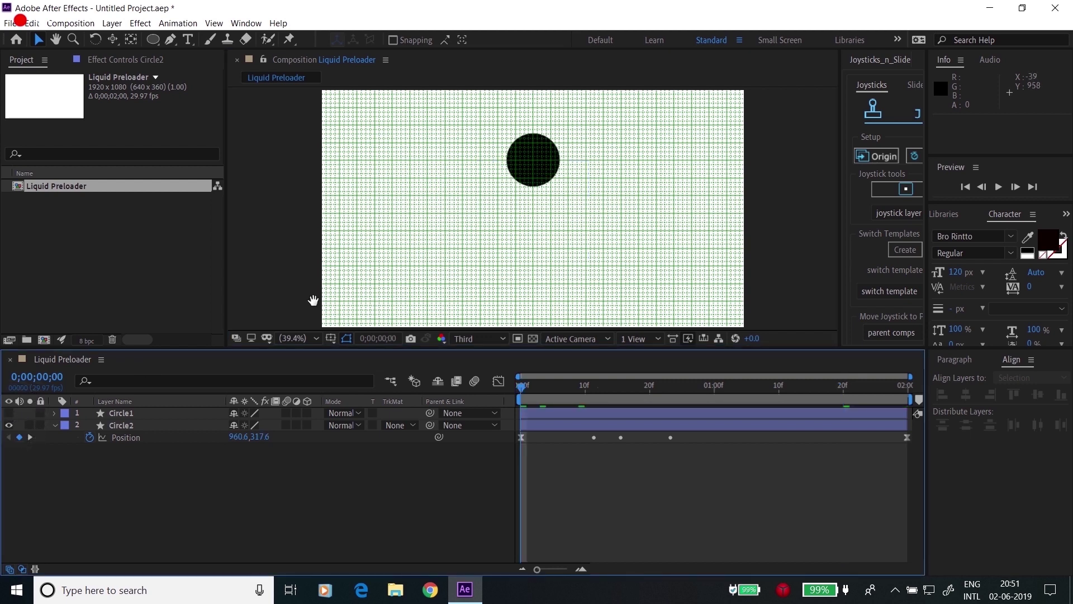
pyautogui.press('space')
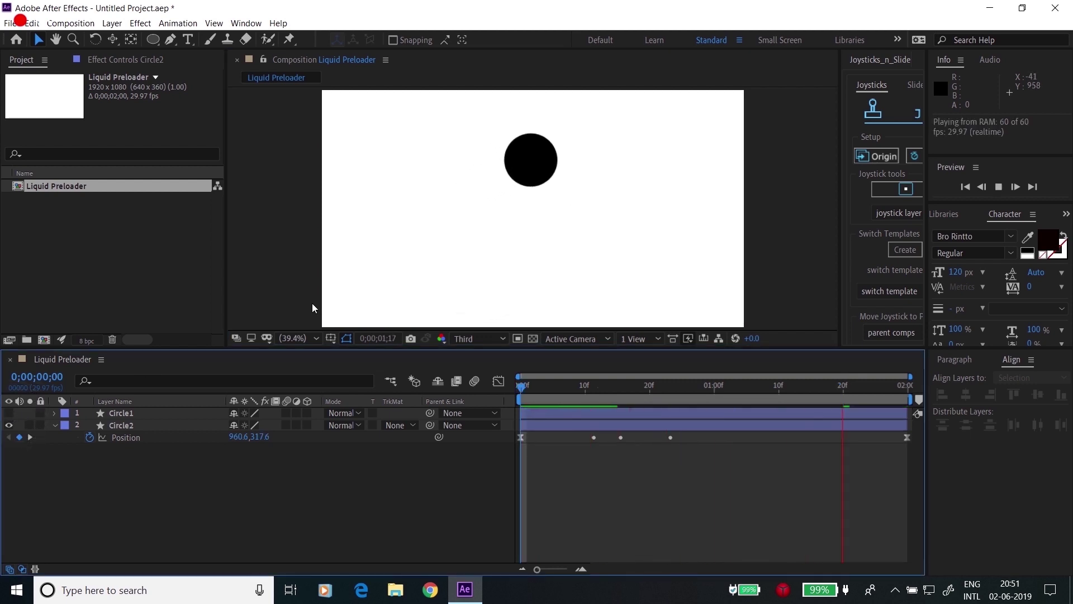
pyautogui.press('space')
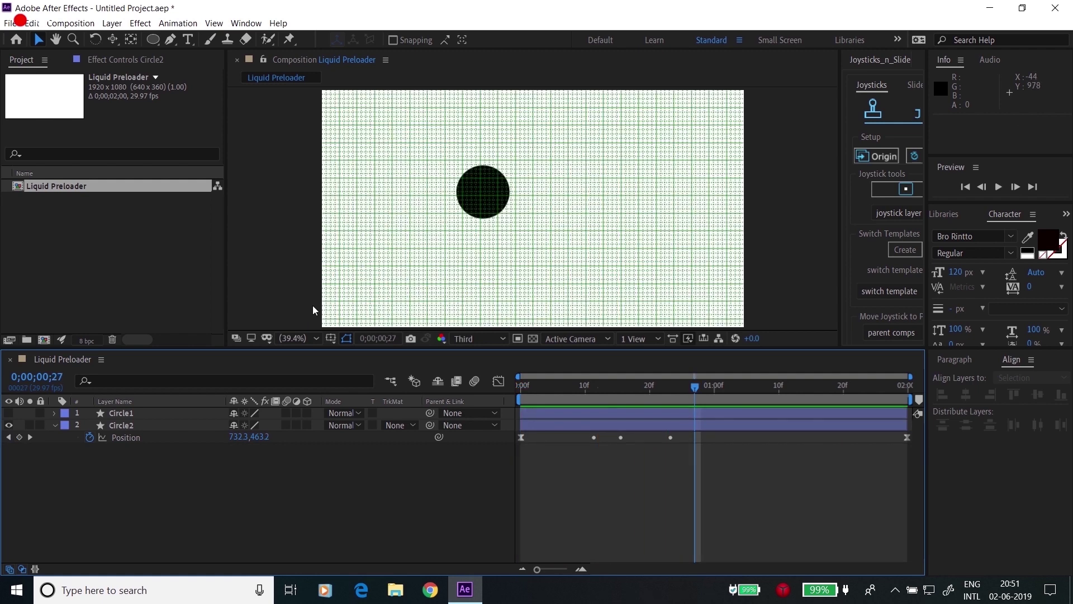
pyautogui.click(524, 387)
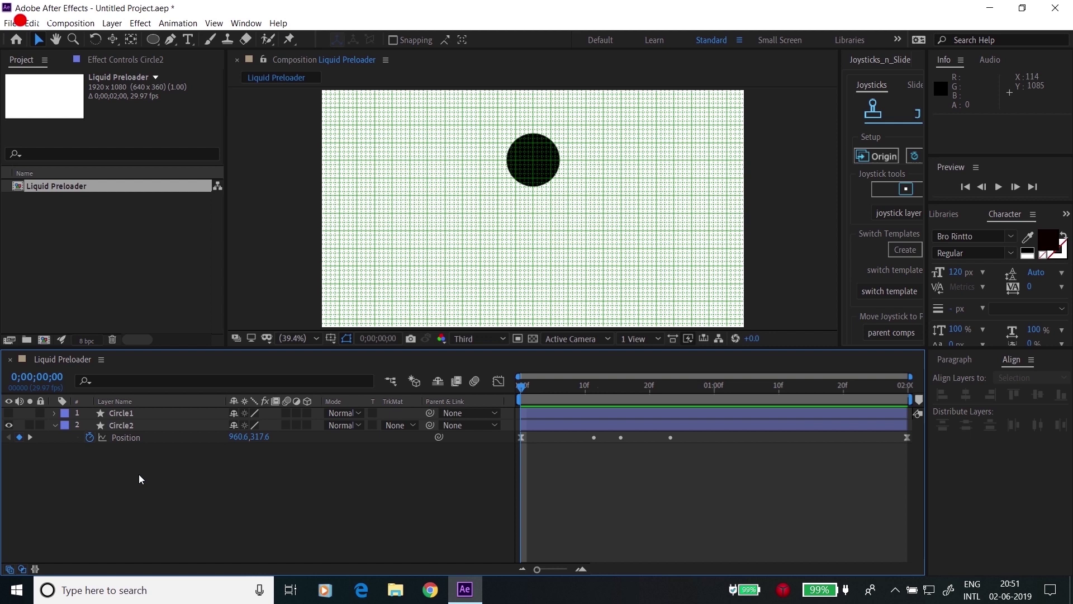
# Step: Apply Fast Box Blur to Circle2 with a Blur Radius of 20
pyautogui.click(130, 422)
pyautogui.hotkey('ctrl', 'space')
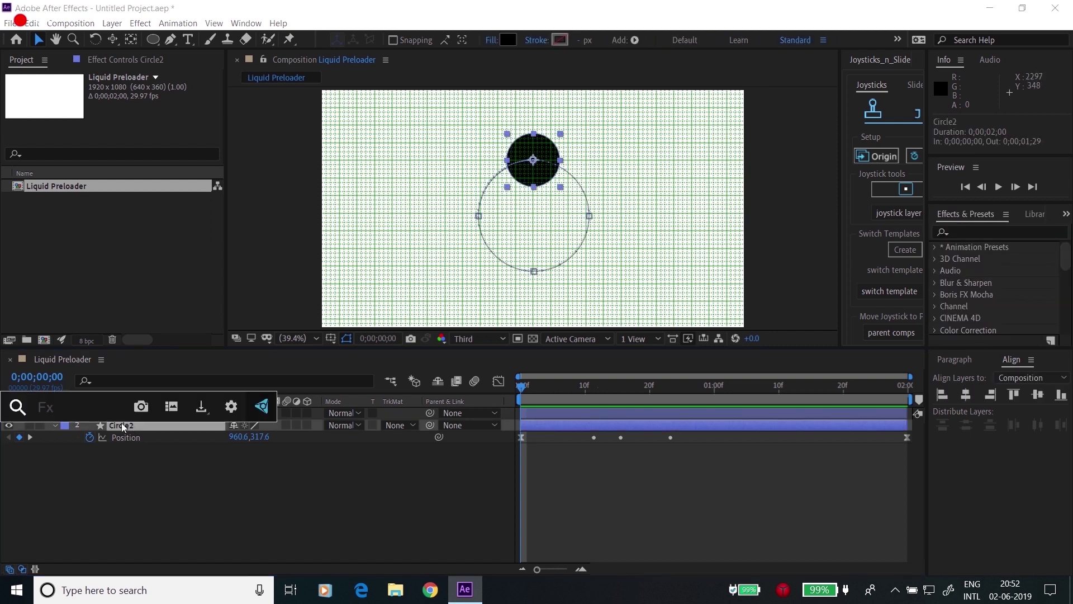
pyautogui.write('fast box')
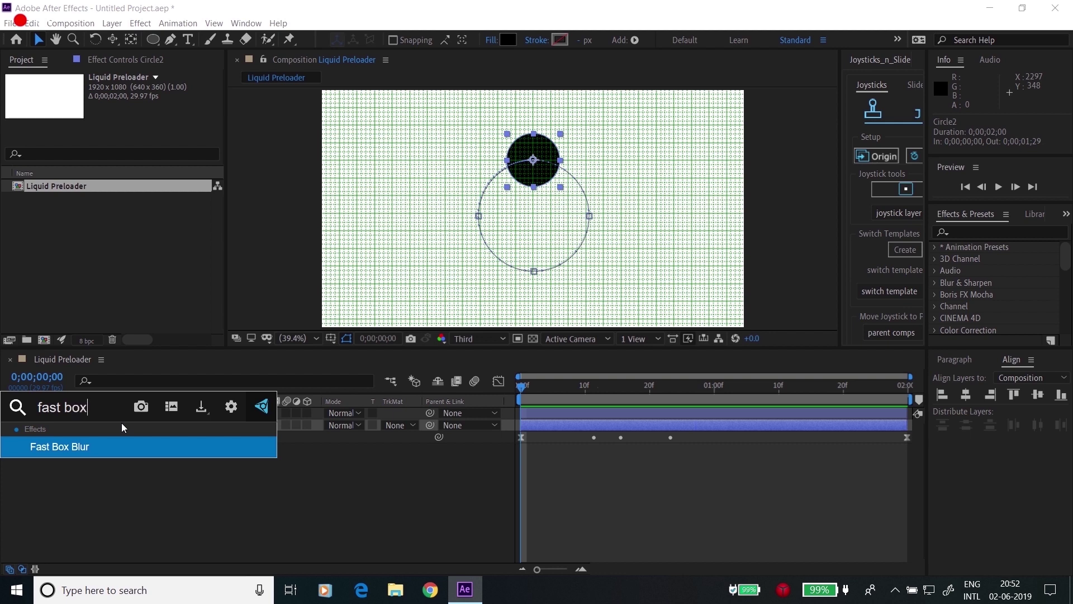
pyautogui.write(' b')
pyautogui.press('Return')
pyautogui.click(129, 102)
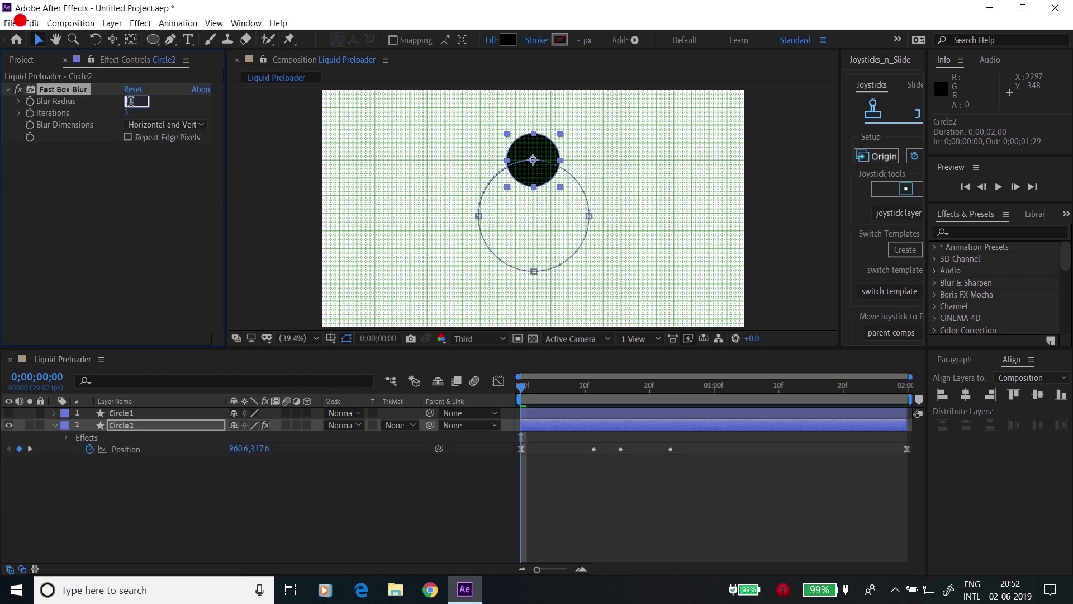
pyautogui.write('20')
pyautogui.click(124, 425)
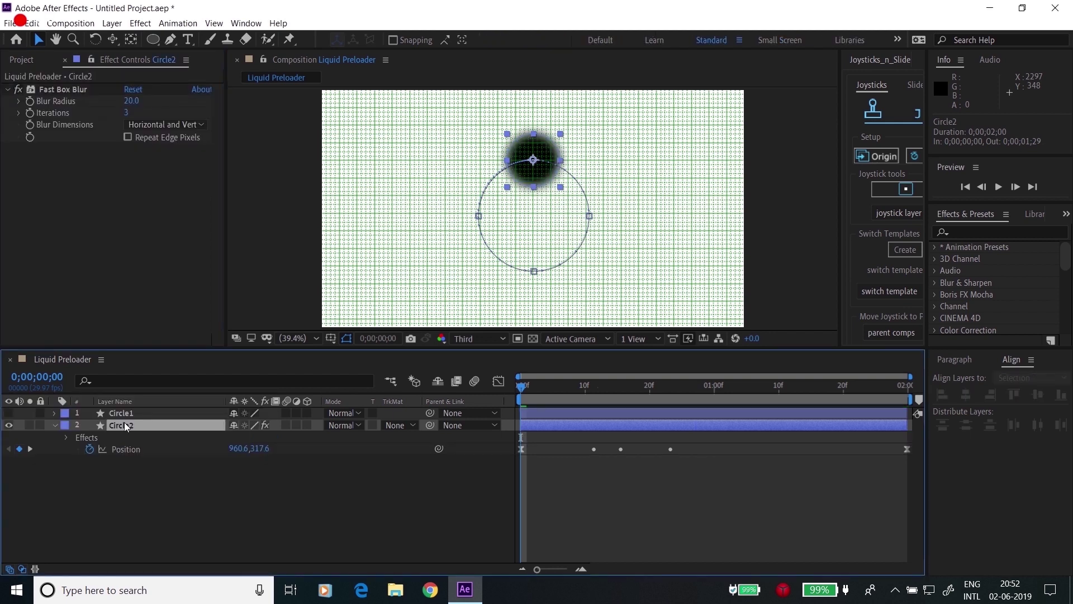
# Step: Add Simple Choker to Circle2 with Choke Matte set to 20
pyautogui.hotkey('ctrl', 'space')
pyautogui.write('simpl')
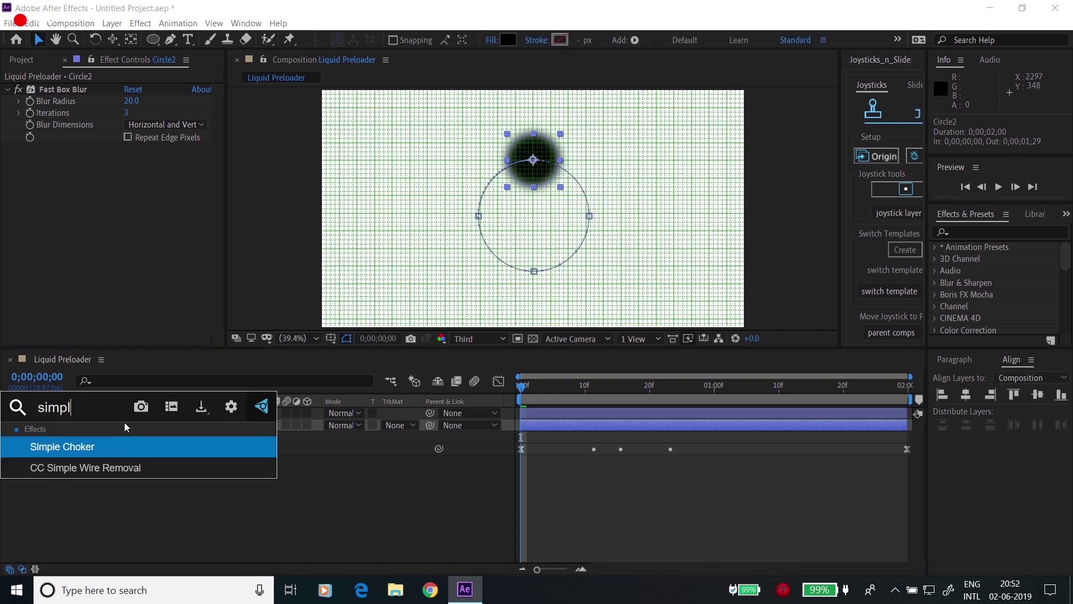
pyautogui.press('Return')
pyautogui.click(129, 172)
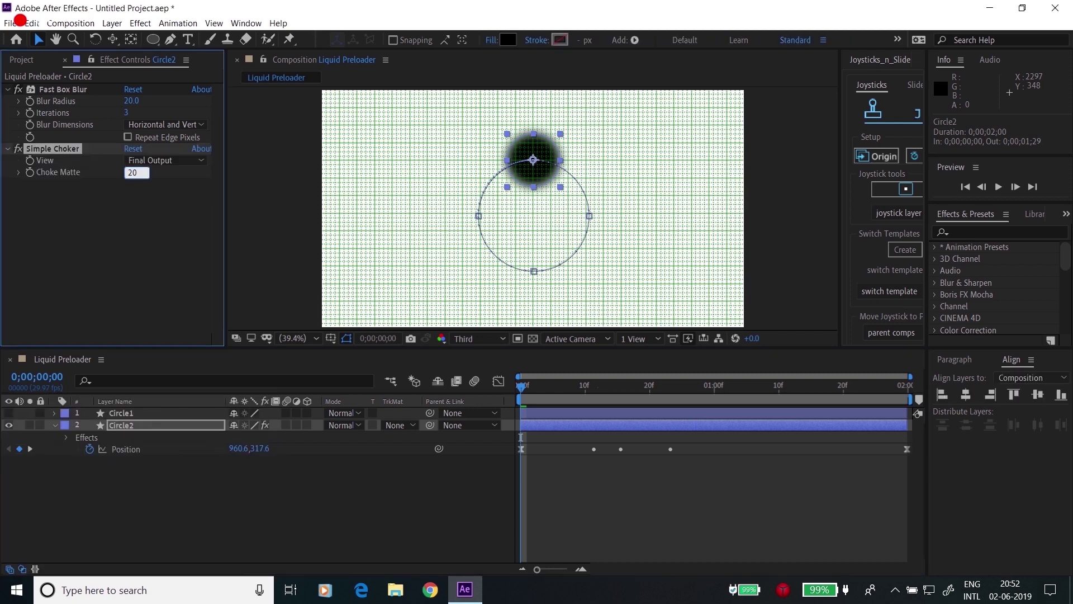
pyautogui.press('Return')
# Step: Turn off the composition grid and set Circle2's Scale to 120%
pyautogui.click(335, 165)
pyautogui.click(213, 23)
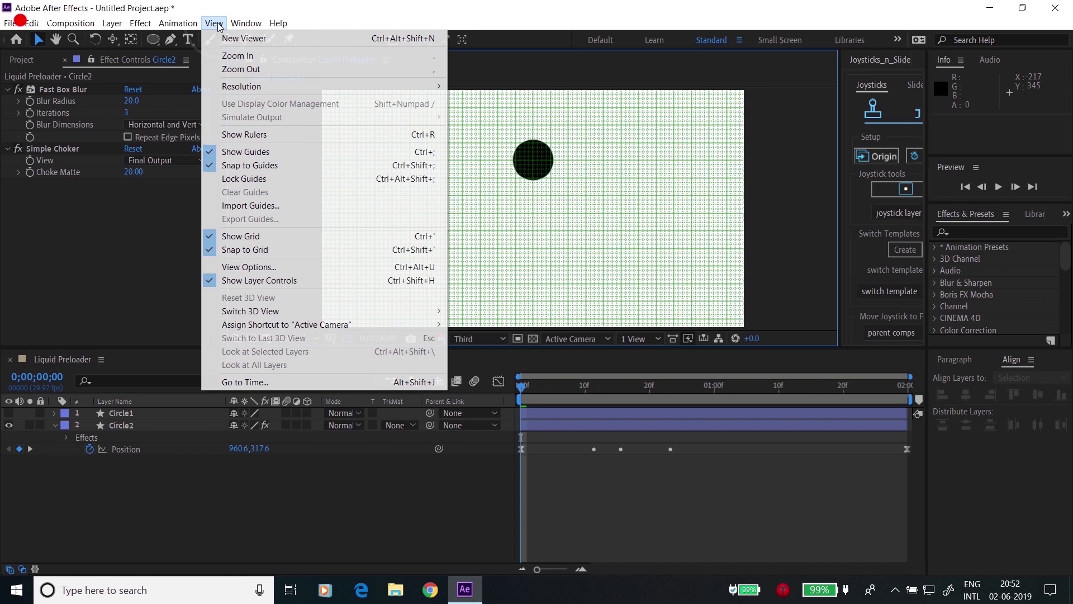
pyautogui.click(240, 237)
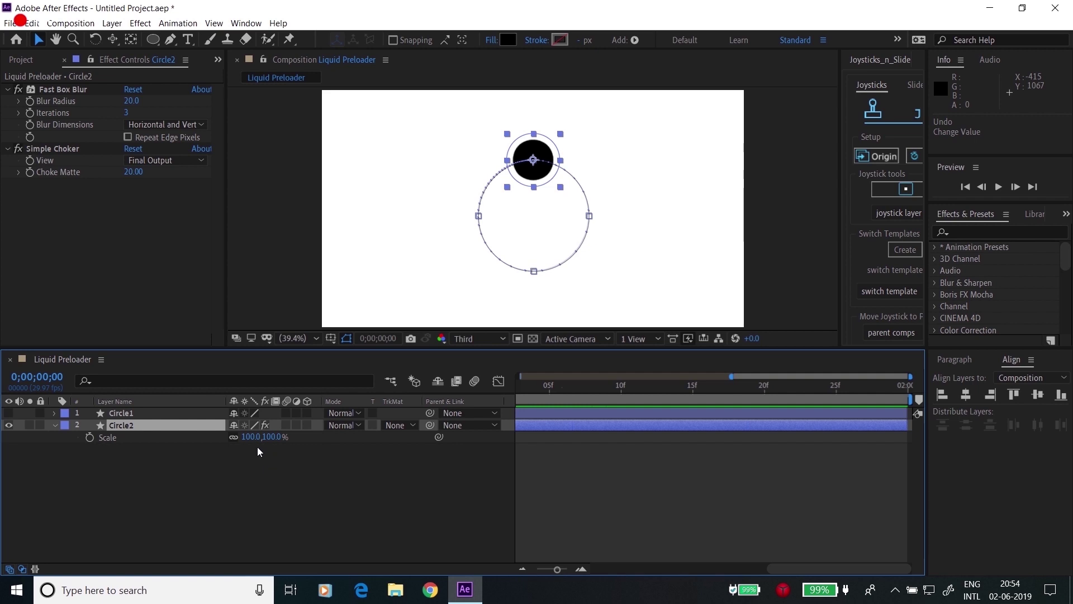
pyautogui.click(253, 437)
pyautogui.write('120')
pyautogui.press('Return')
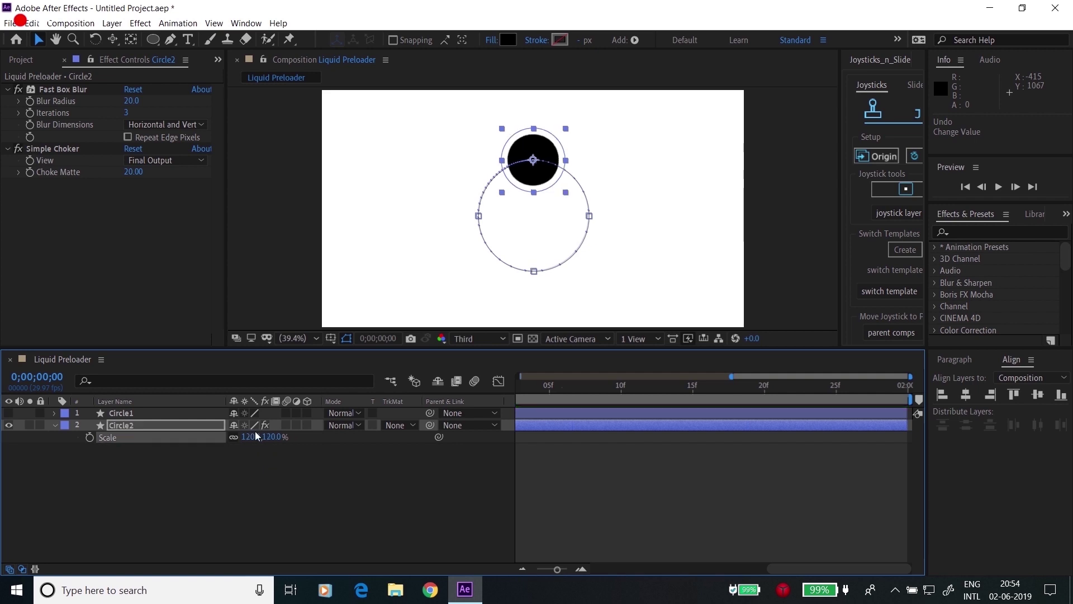
pyautogui.click(224, 429)
pyautogui.click(133, 429)
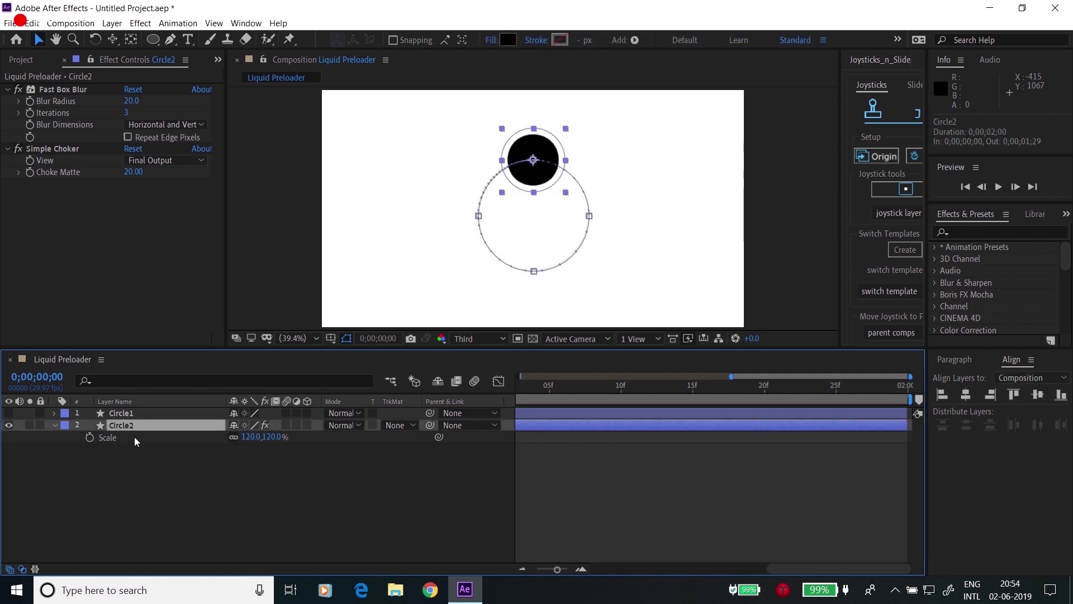
# Step: Duplicate the Circle2 layer to create the copy circle layers
pyautogui.hotkey('ctrl', 'c')
pyautogui.hotkey('ctrl', 'd')
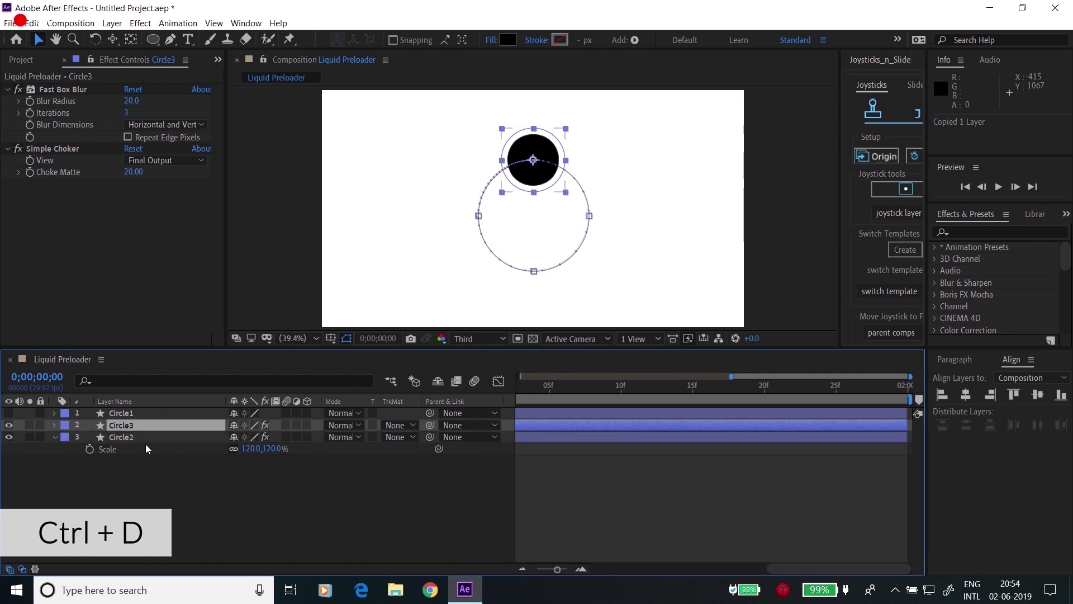
pyautogui.hotkey('ctrl', 'c')
pyautogui.hotkey('ctrl', 'd')
pyautogui.hotkey('ctrl', 'd')
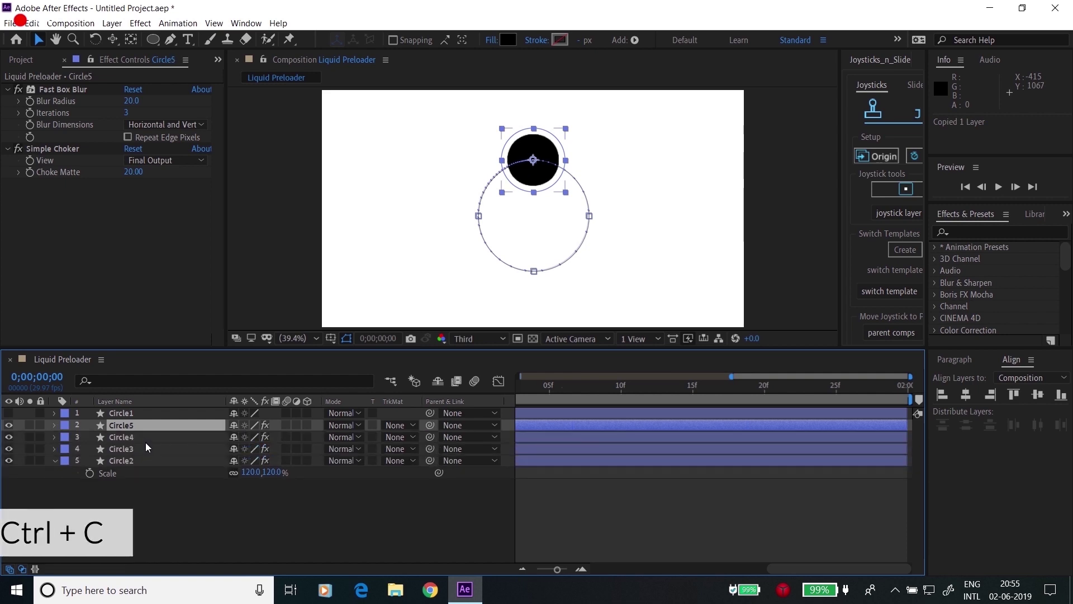
# Step: Set Circle3's Scale to 100%
pyautogui.click(136, 448)
pyautogui.keyDown('shift'); pyautogui.click(133, 426); pyautogui.keyUp('shift')
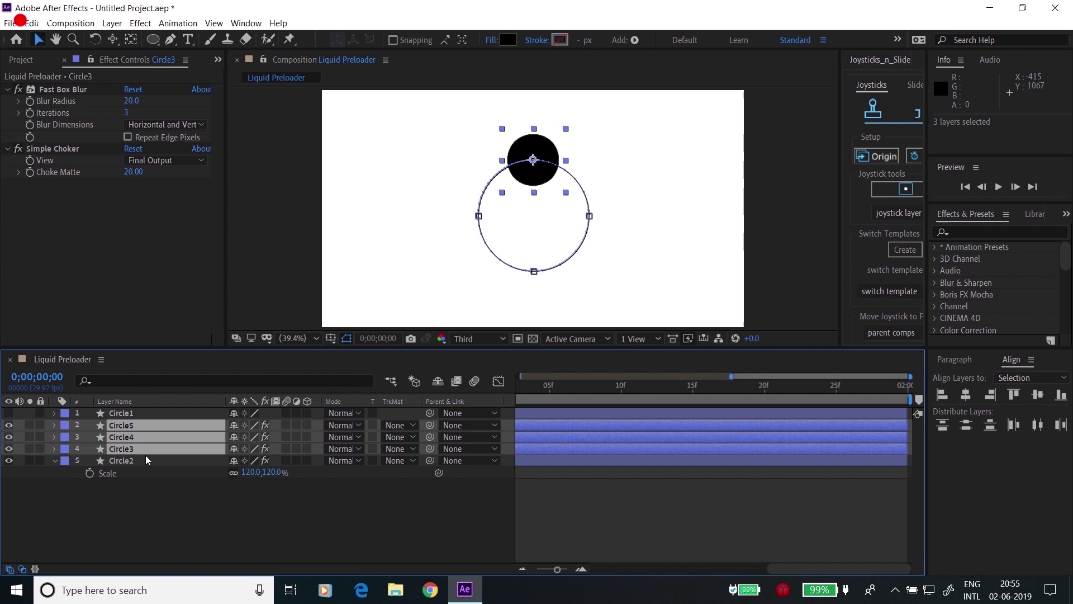
pyautogui.click(134, 449)
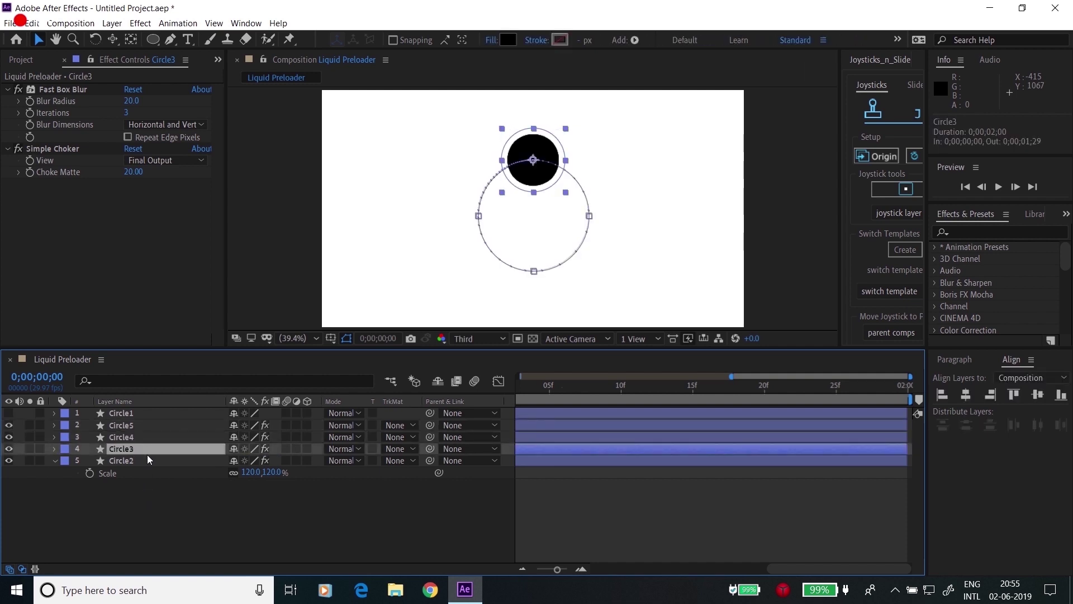
pyautogui.press('s')
pyautogui.click(252, 461)
pyautogui.write('100')
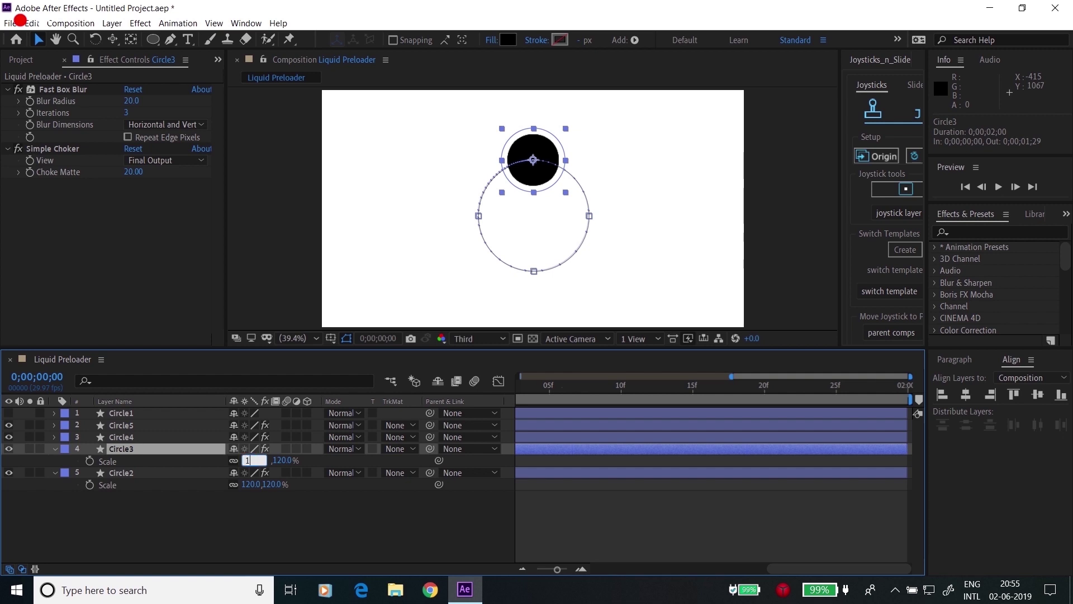
pyautogui.press('Return')
# Step: Set Circle4's Scale to 80%
pyautogui.click(138, 437)
pyautogui.press('s')
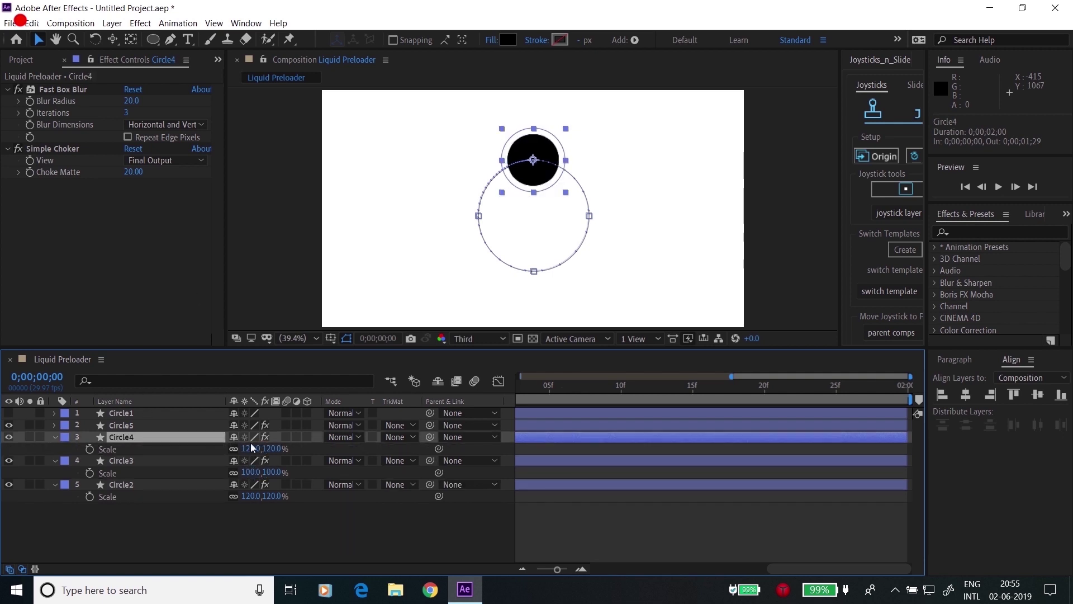
pyautogui.click(251, 447)
pyautogui.write('80')
pyautogui.press('Return')
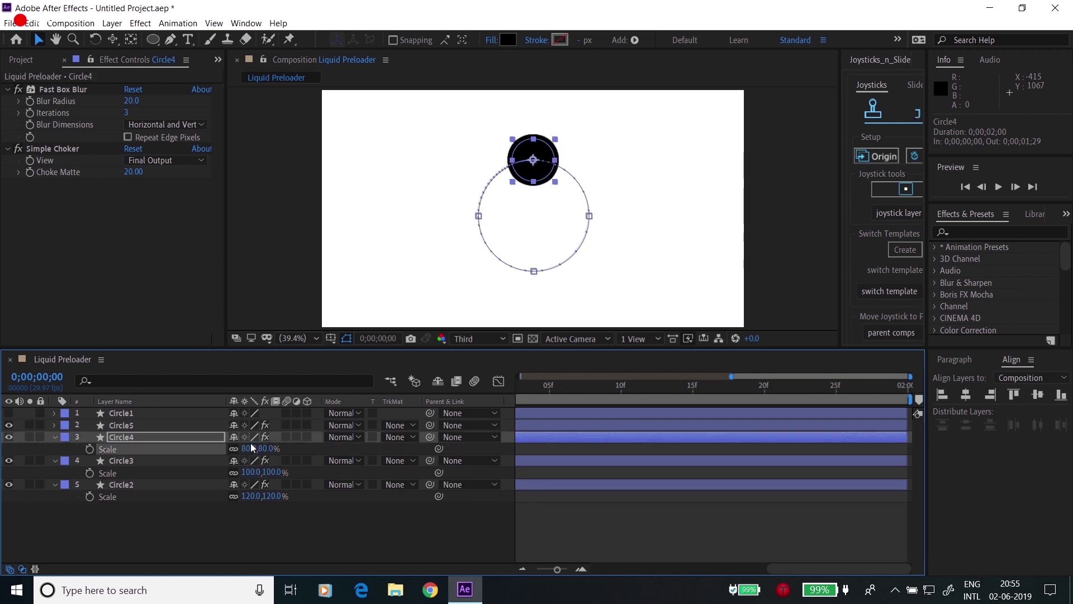
# Step: Give Circle5 a smaller scale, then select Circle3 through Circle5 together
pyautogui.click(126, 423)
pyautogui.press('s')
pyautogui.click(252, 437)
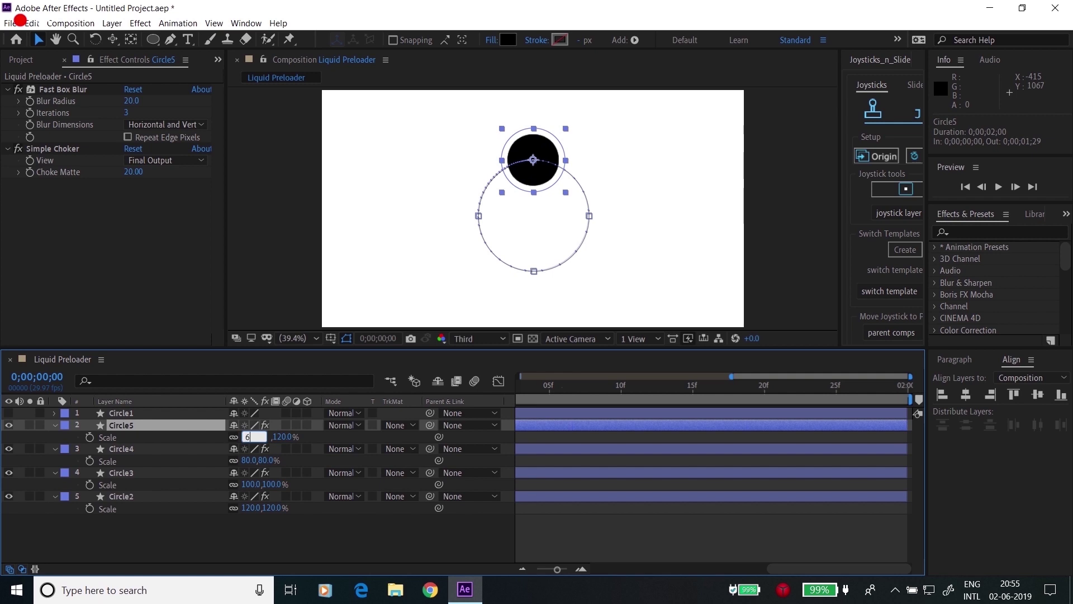
pyautogui.press('Return')
pyautogui.press('s')
pyautogui.click(163, 451)
pyautogui.keyDown('shift'); pyautogui.click(142, 425); pyautogui.keyUp('shift')
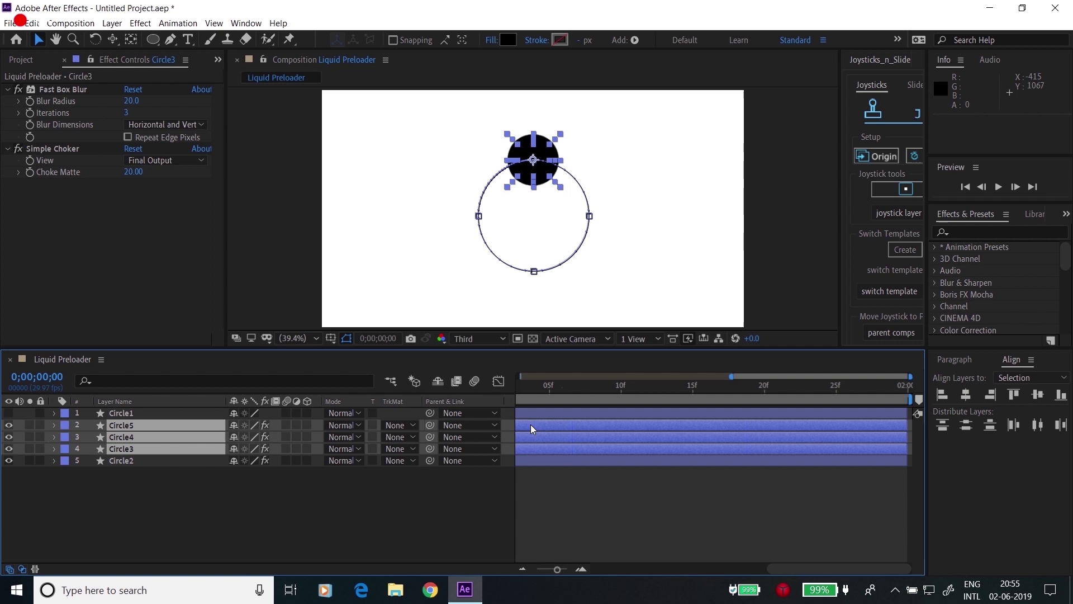
# Step: Zoom the timeline to frames and make Circle3–Circle5 start at frame 2
pyautogui.moveTo(531, 425); pyautogui.dragTo(540, 425)
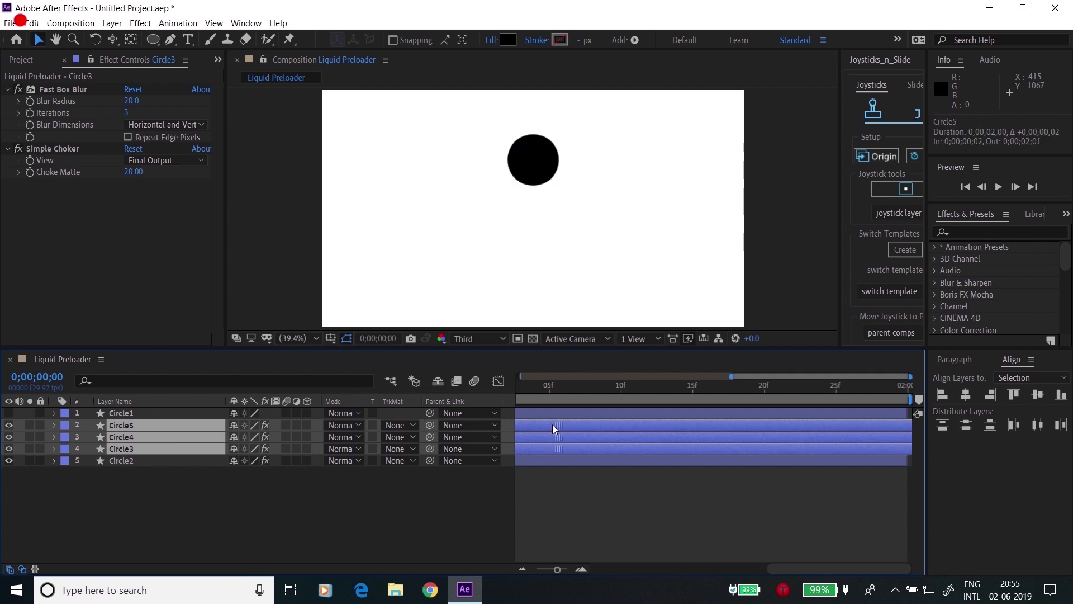
pyautogui.moveTo(608, 417); pyautogui.dragTo(693, 416)
pyautogui.hotkey('ctrl', 'z')
pyautogui.moveTo(557, 569); pyautogui.dragTo(465, 575)
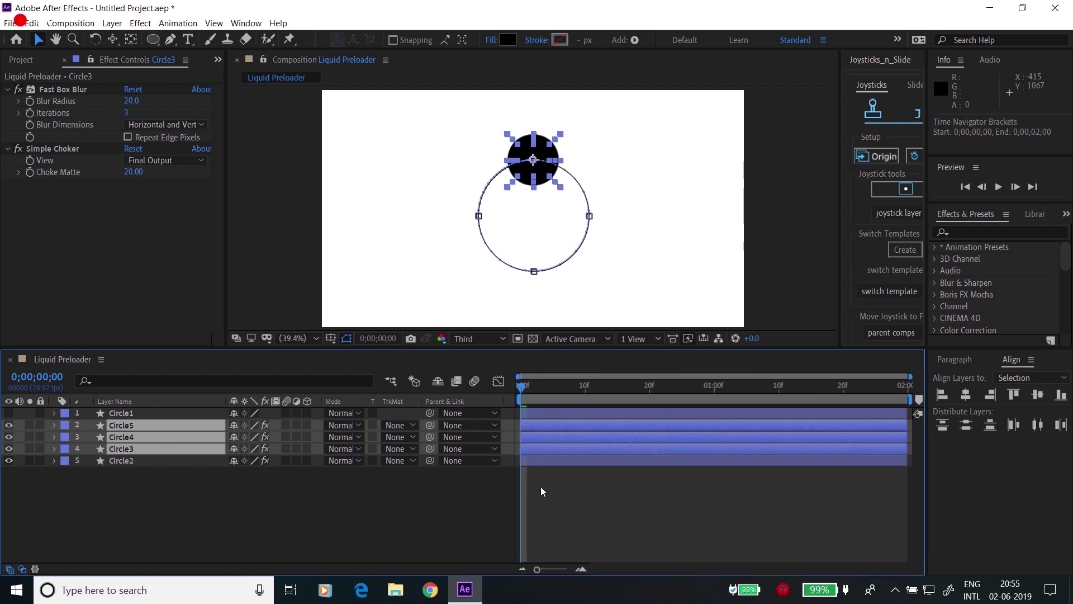
pyautogui.moveTo(538, 570); pyautogui.dragTo(568, 568)
pyautogui.moveTo(556, 432); pyautogui.dragTo(608, 426)
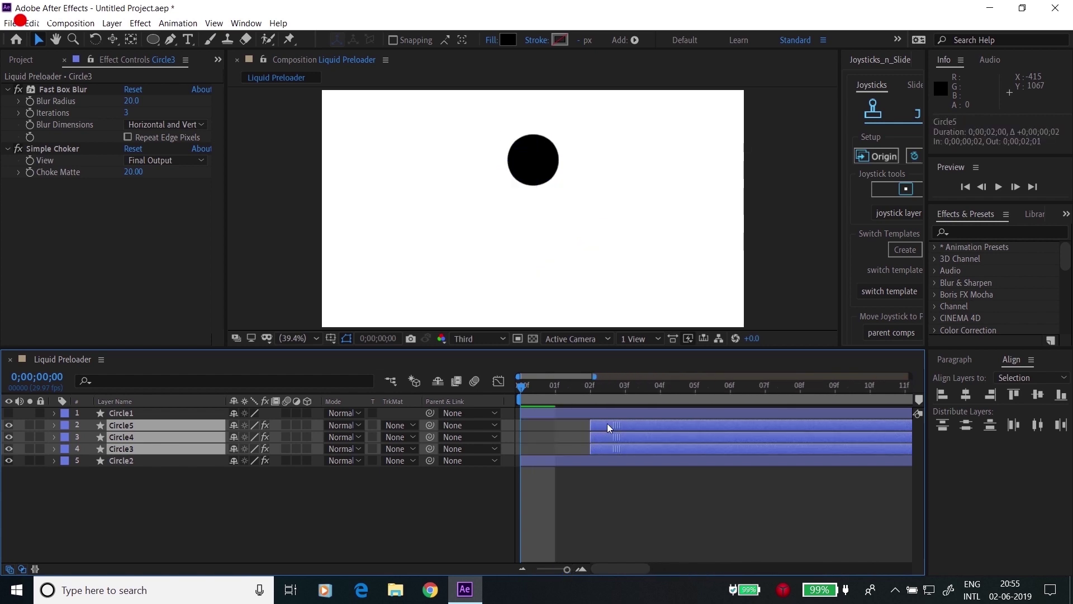
# Step: Move Circle4 and Circle5 to start at frame 4, then Circle5 at frame 6
pyautogui.click(140, 435)
pyautogui.keyDown('ctrl'); pyautogui.click(137, 424); pyautogui.keyUp('ctrl')
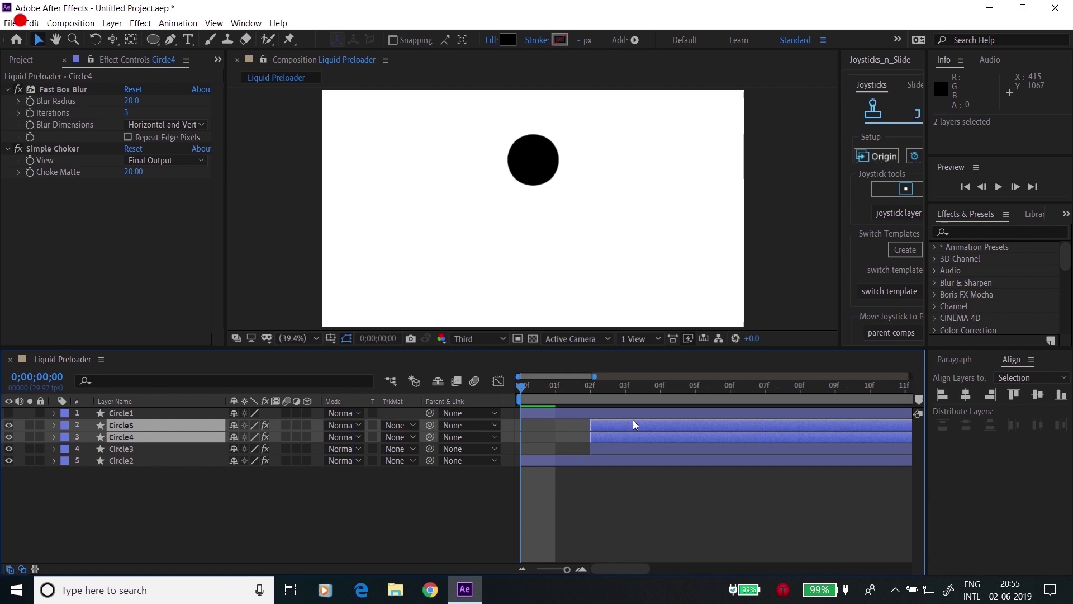
pyautogui.moveTo(624, 424); pyautogui.dragTo(740, 425)
pyautogui.click(233, 531)
pyautogui.click(142, 423)
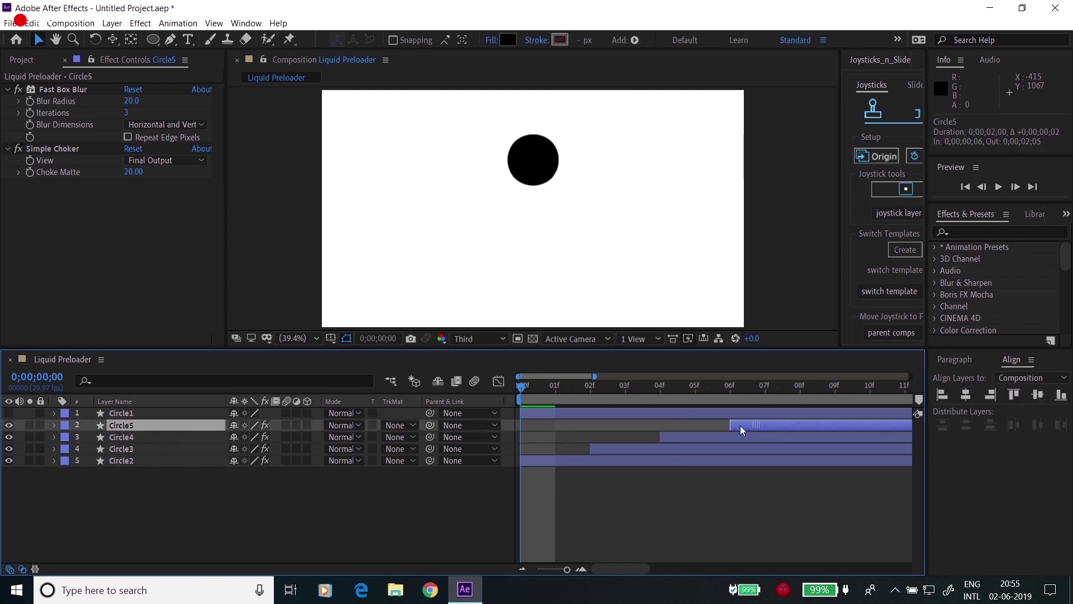
pyautogui.moveTo(569, 570); pyautogui.dragTo(528, 571)
pyautogui.click(486, 478)
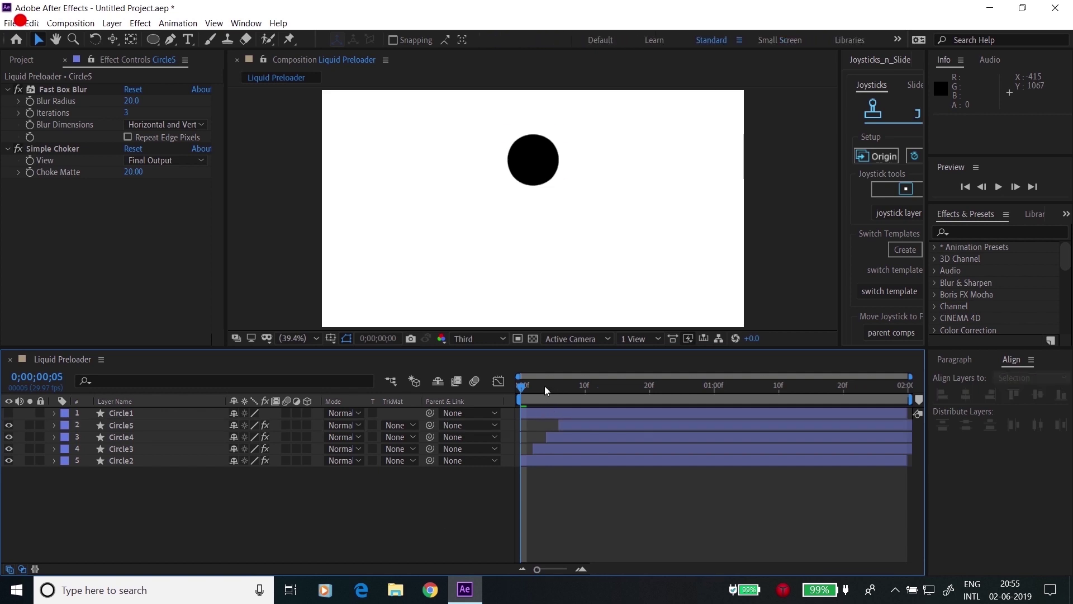
pyautogui.press('space')
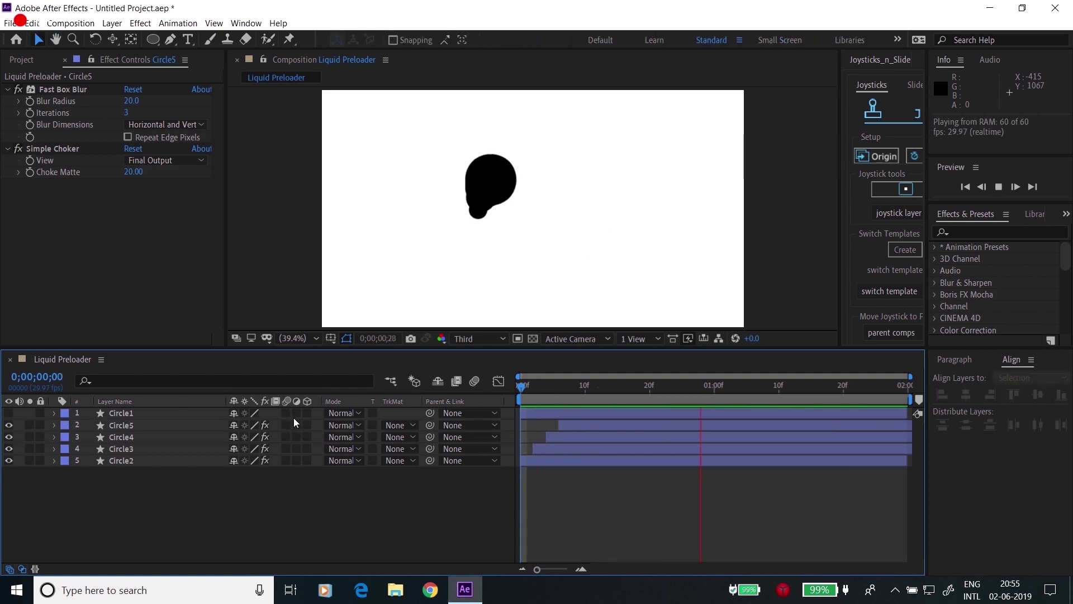
pyautogui.press('space')
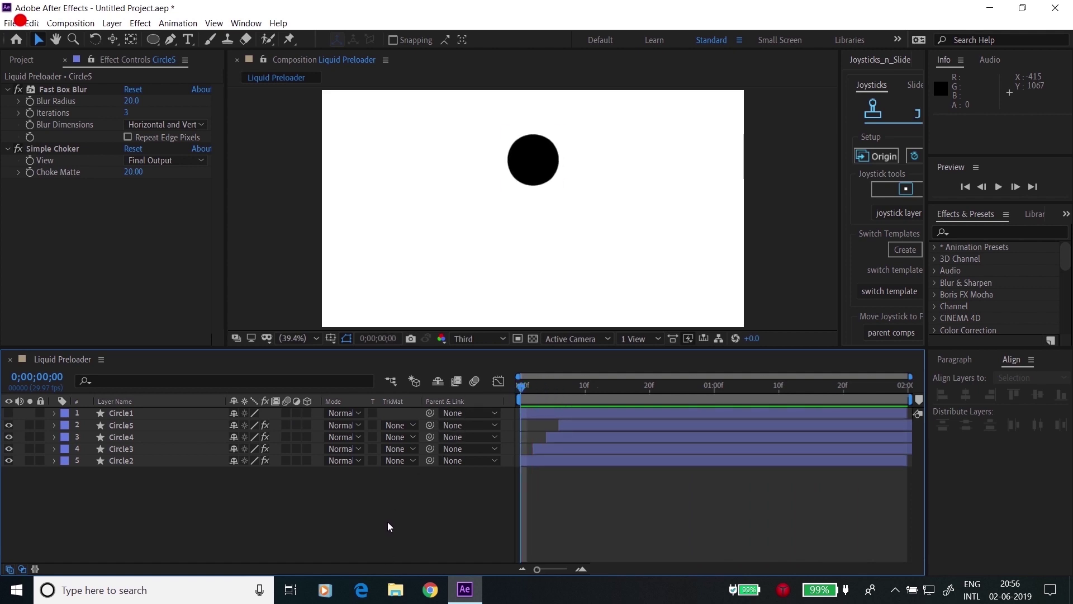
pyautogui.click(509, 451)
pyautogui.click(445, 521)
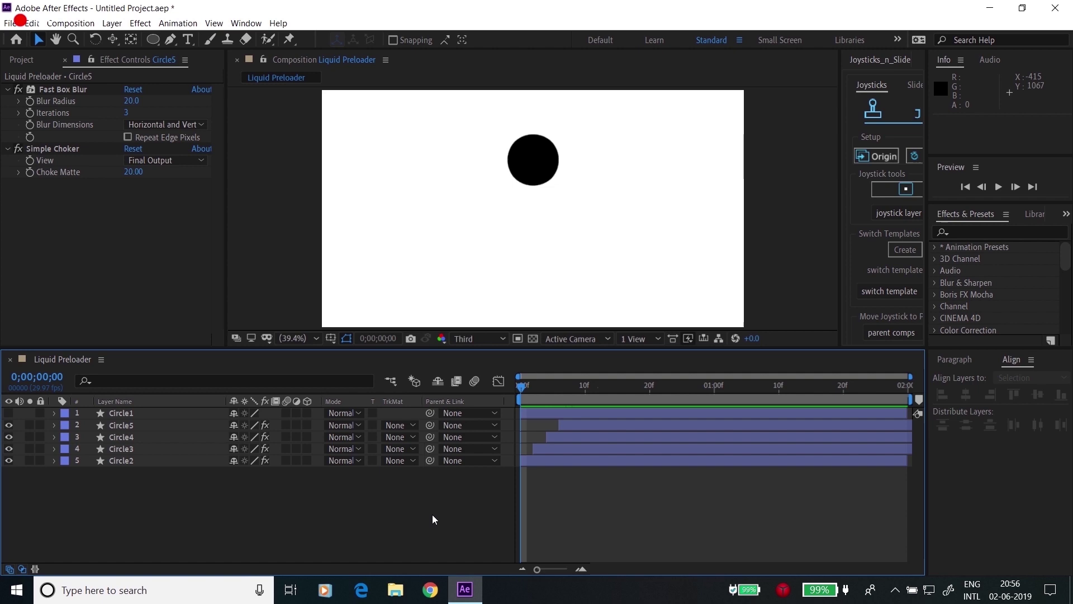